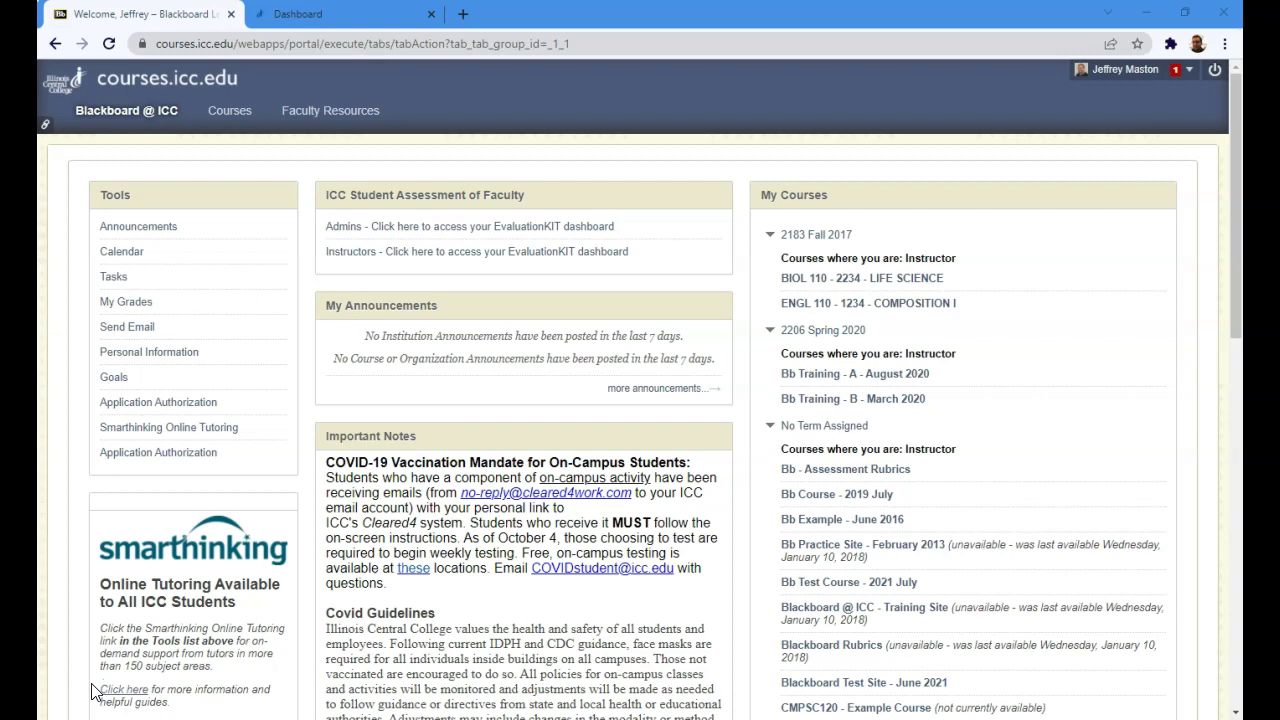
Step: Open the TEMPLATE: MGMT 113 - Principles of Management course from the course list
click(141, 687)
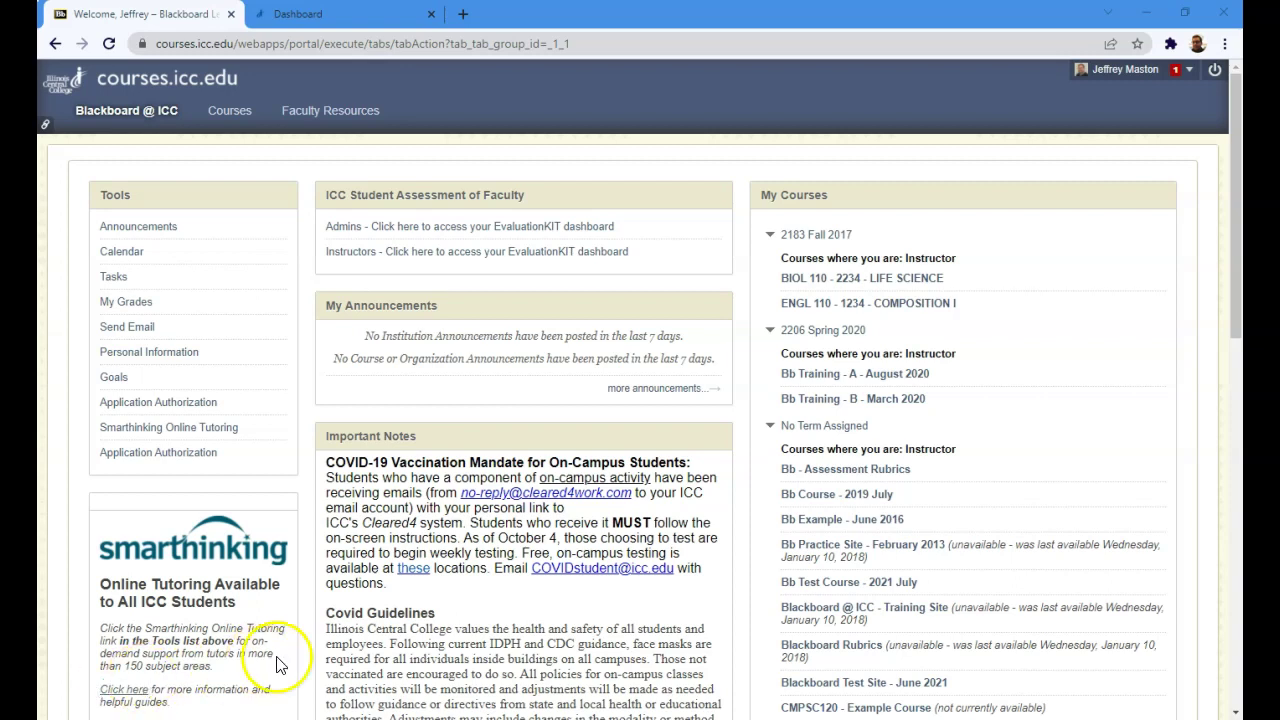
scroll(825, 510, down, 3)
scroll(825, 512, down, 1)
click(935, 506)
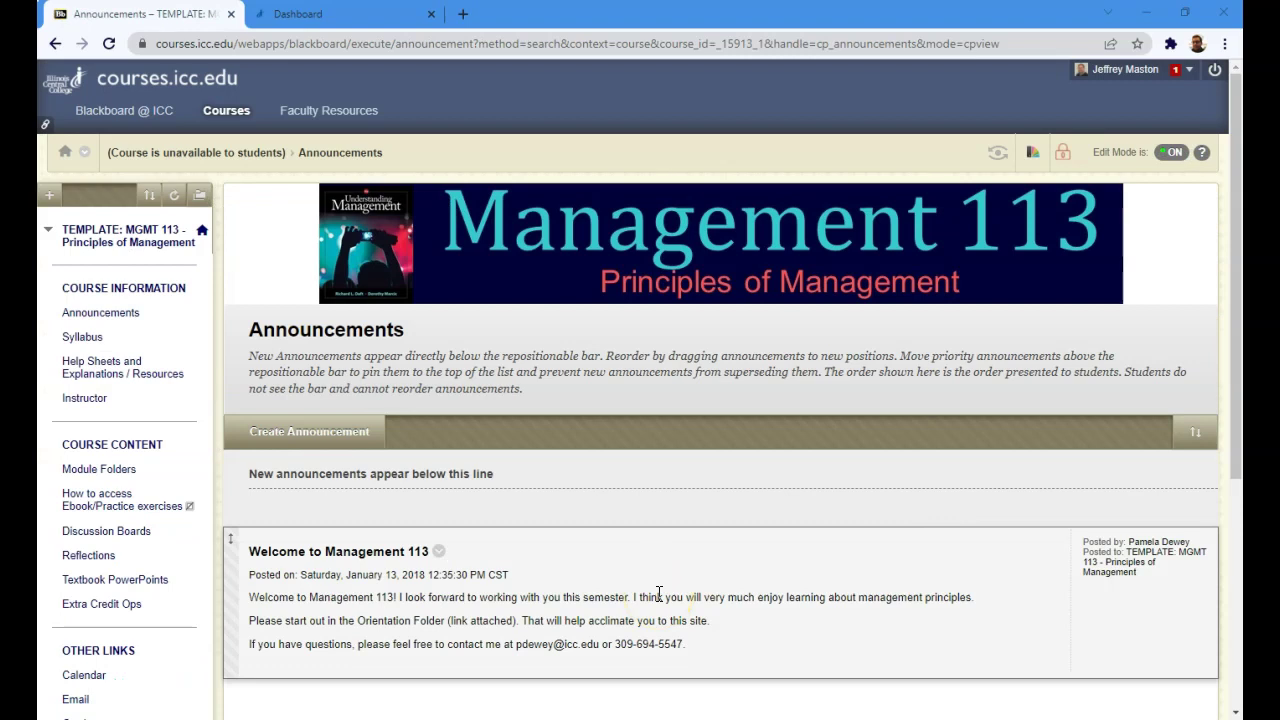
Step: Start a new export package for the MGMT 113 course from its export and archive utilities
scroll(658, 594, down, 4)
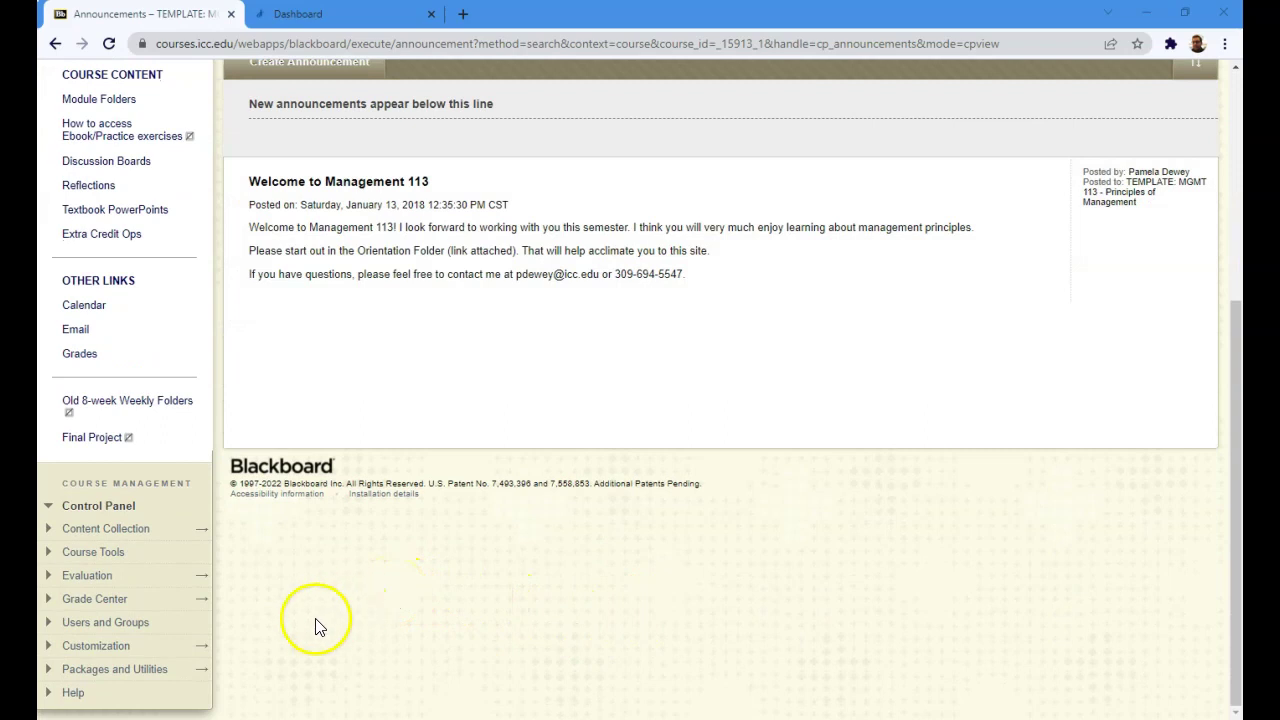
click(147, 676)
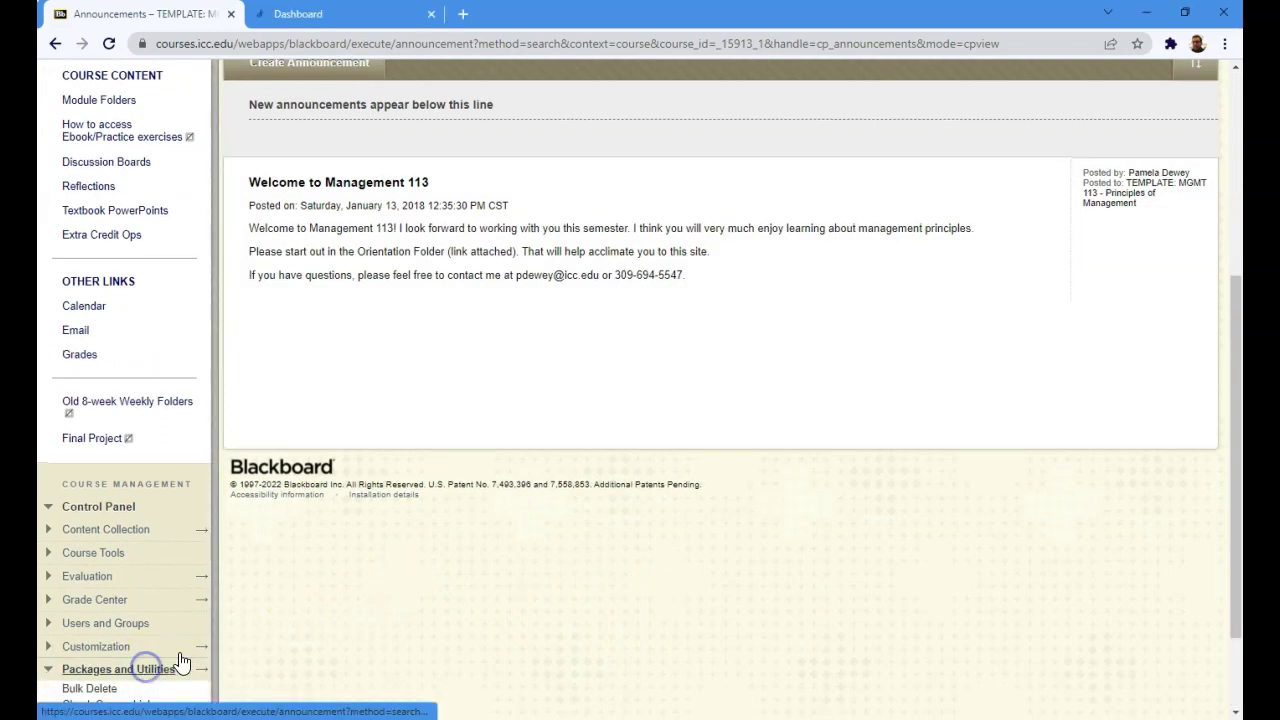
scroll(331, 594, down, 2)
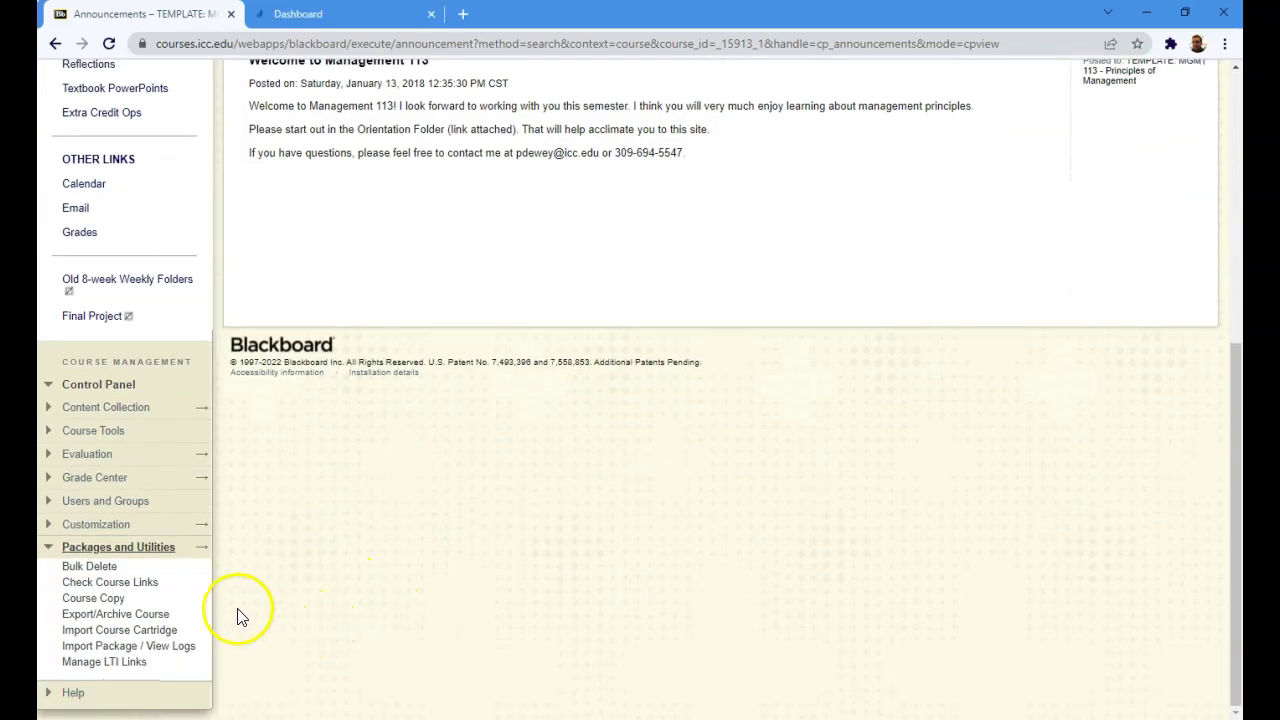
click(141, 622)
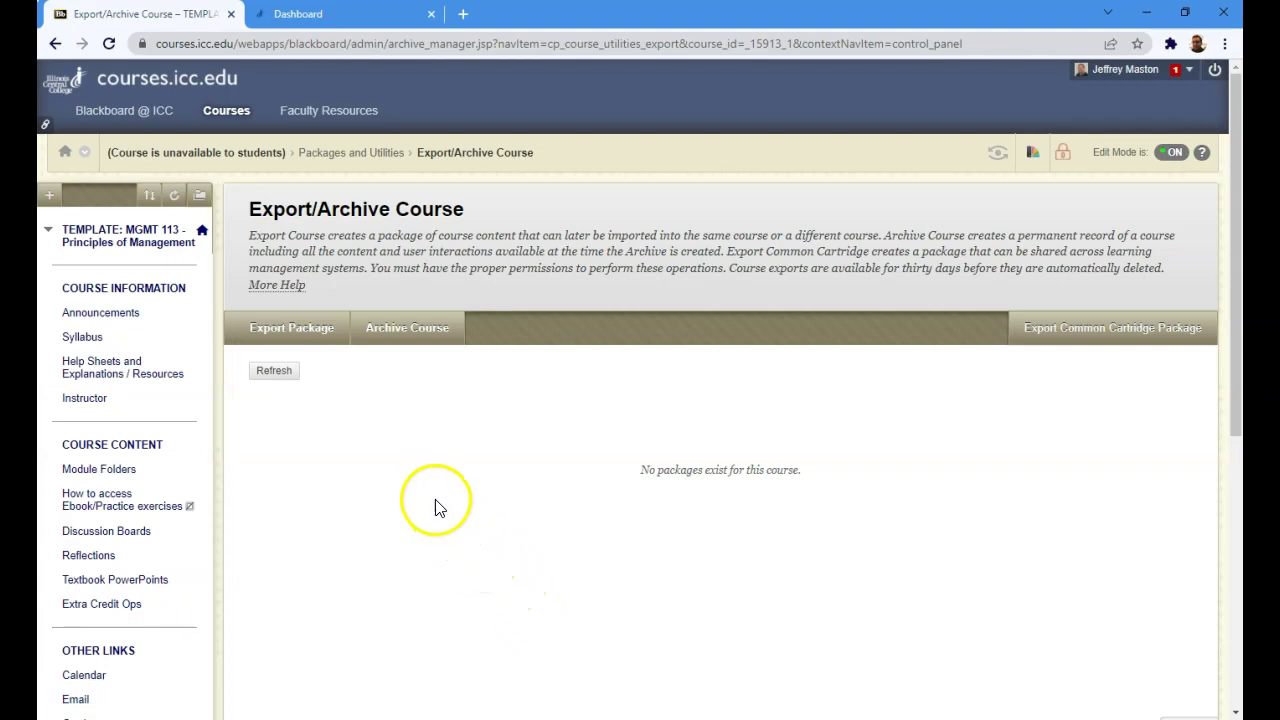
click(318, 345)
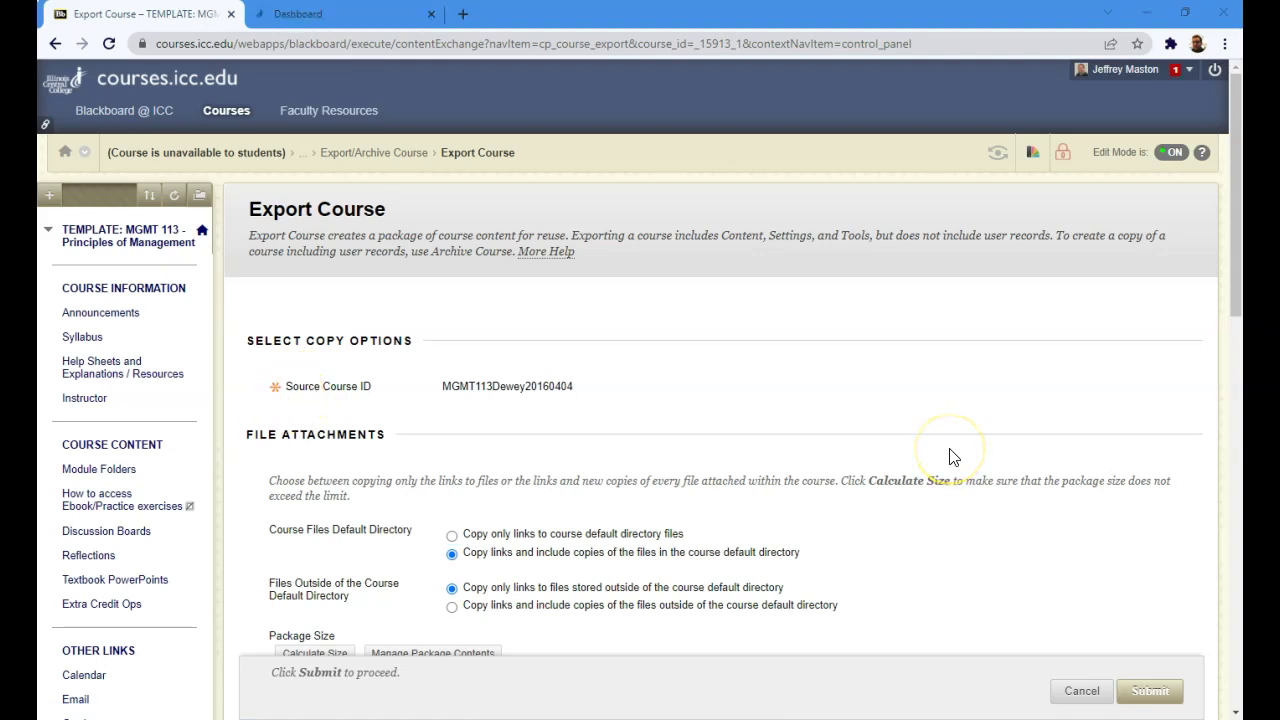
Step: Include copies of files outside the course default directory and select all course materials for the export
scroll(953, 457, down, 2)
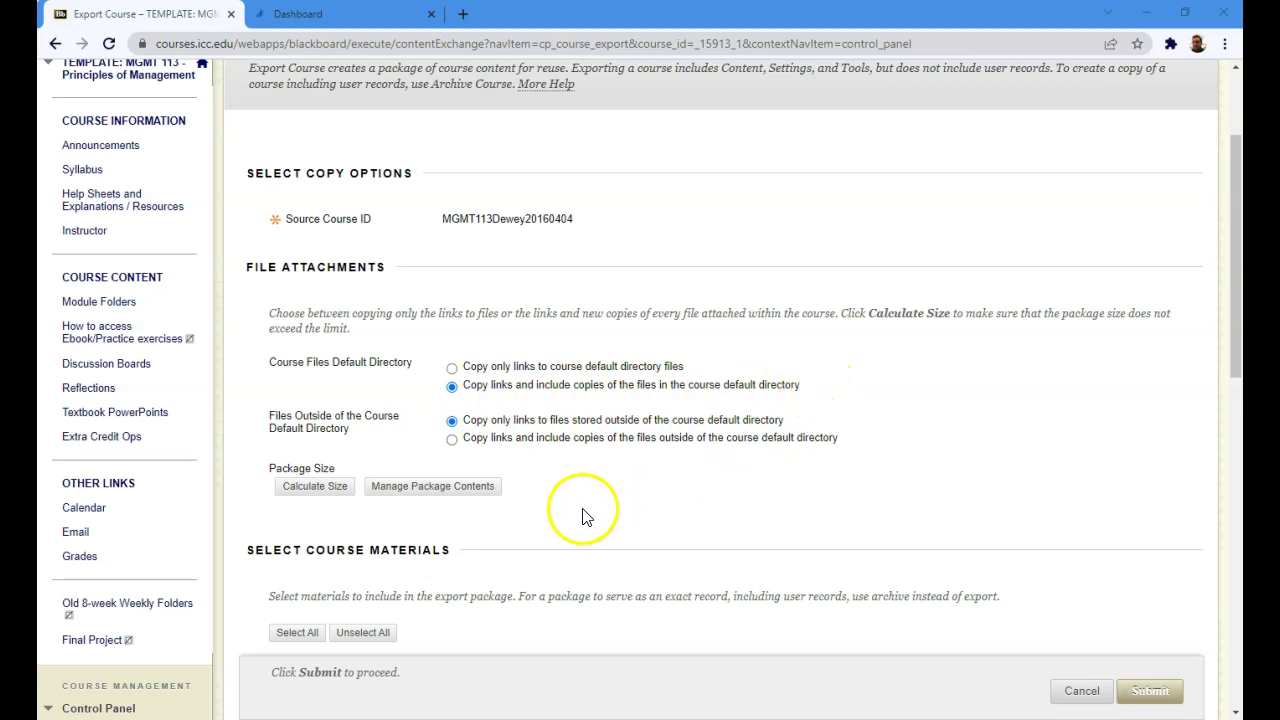
click(453, 439)
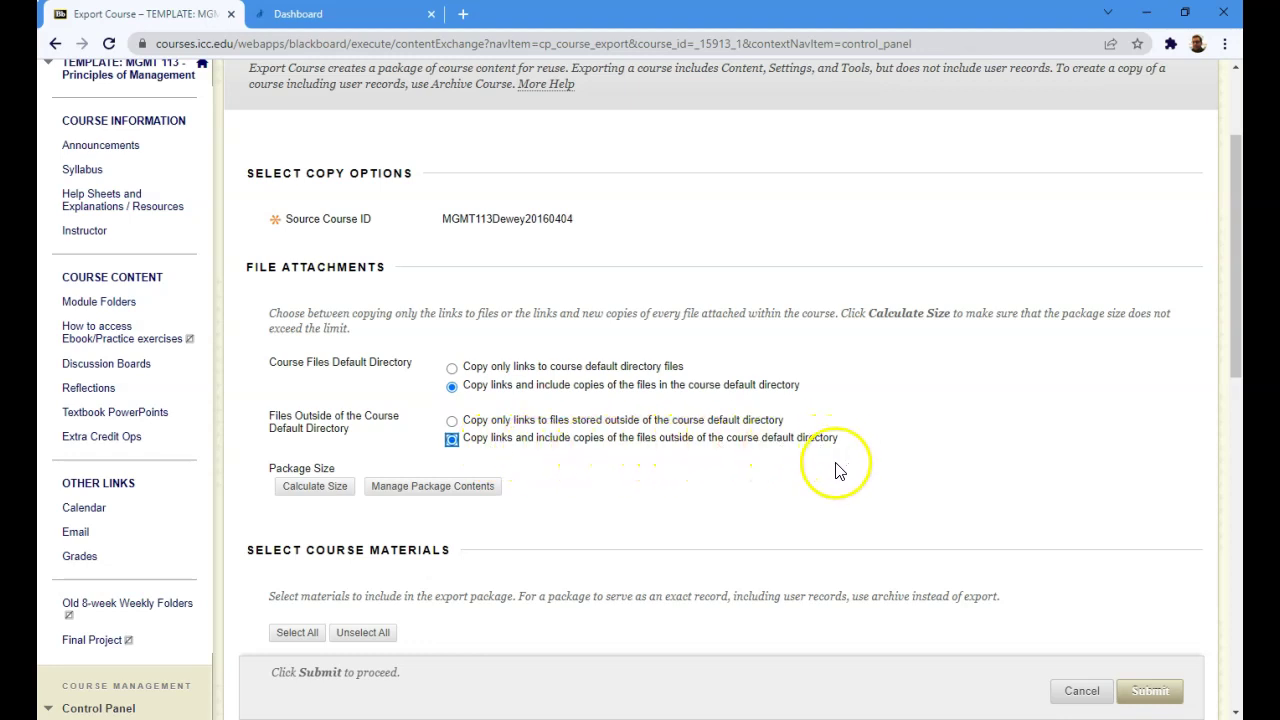
scroll(905, 486, down, 4)
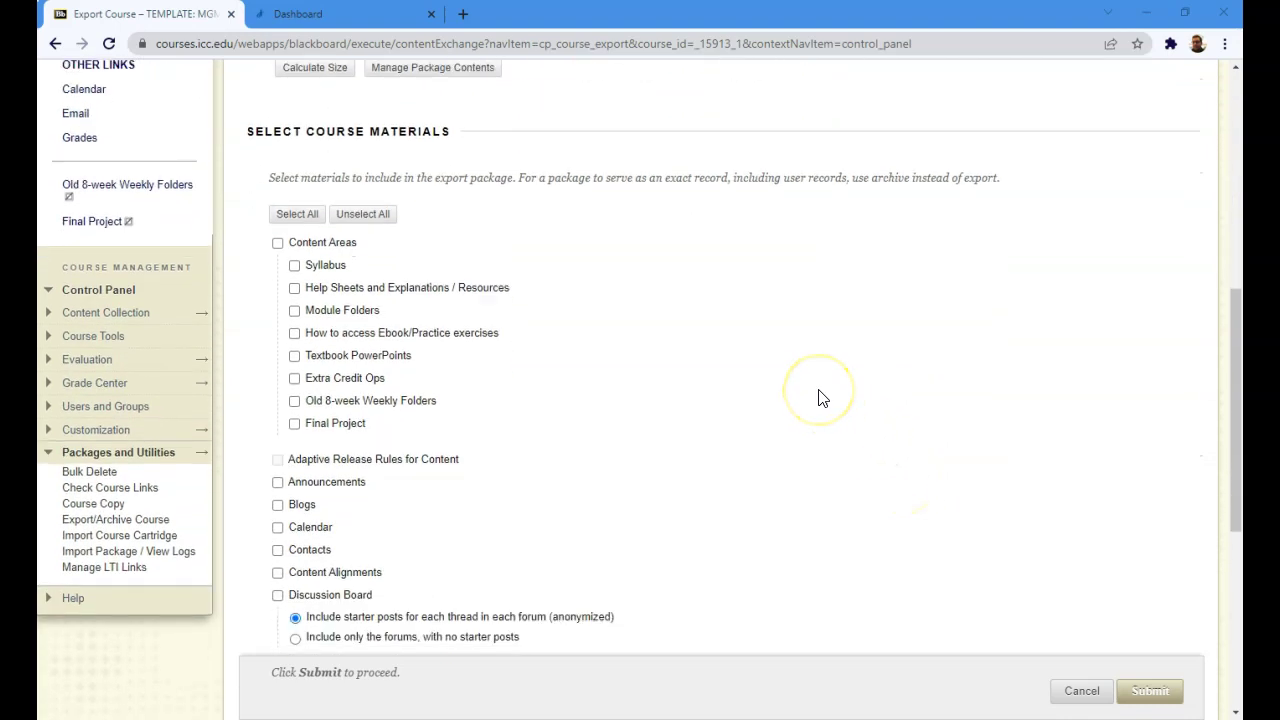
click(304, 220)
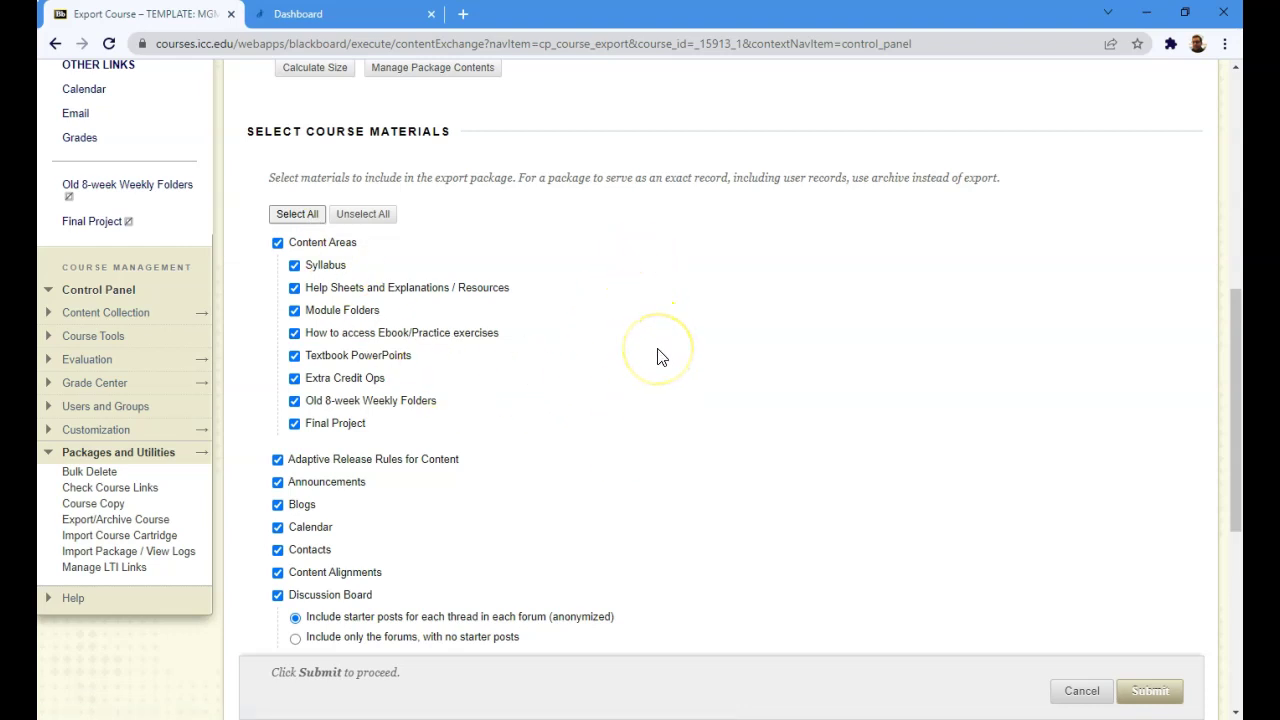
Step: Limit the discussion board export to forums only, with no starter posts, and submit the course export
scroll(659, 357, down, 2)
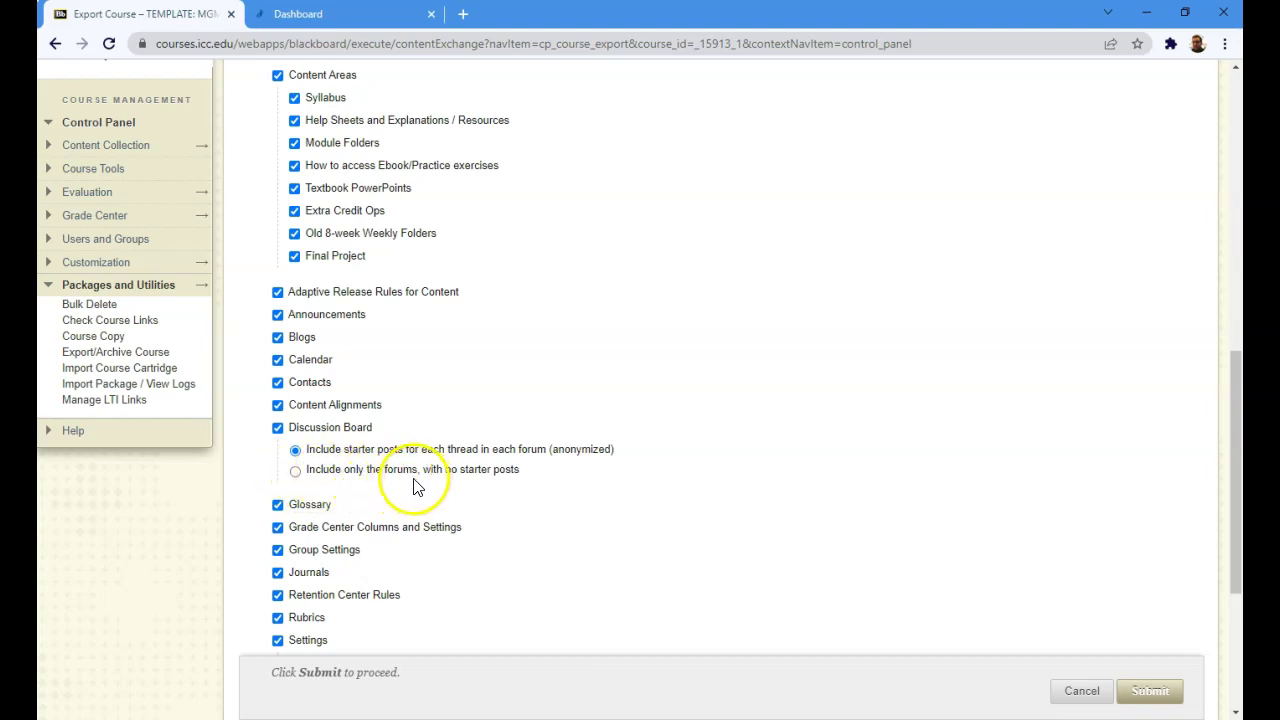
click(295, 471)
scroll(688, 491, down, 3)
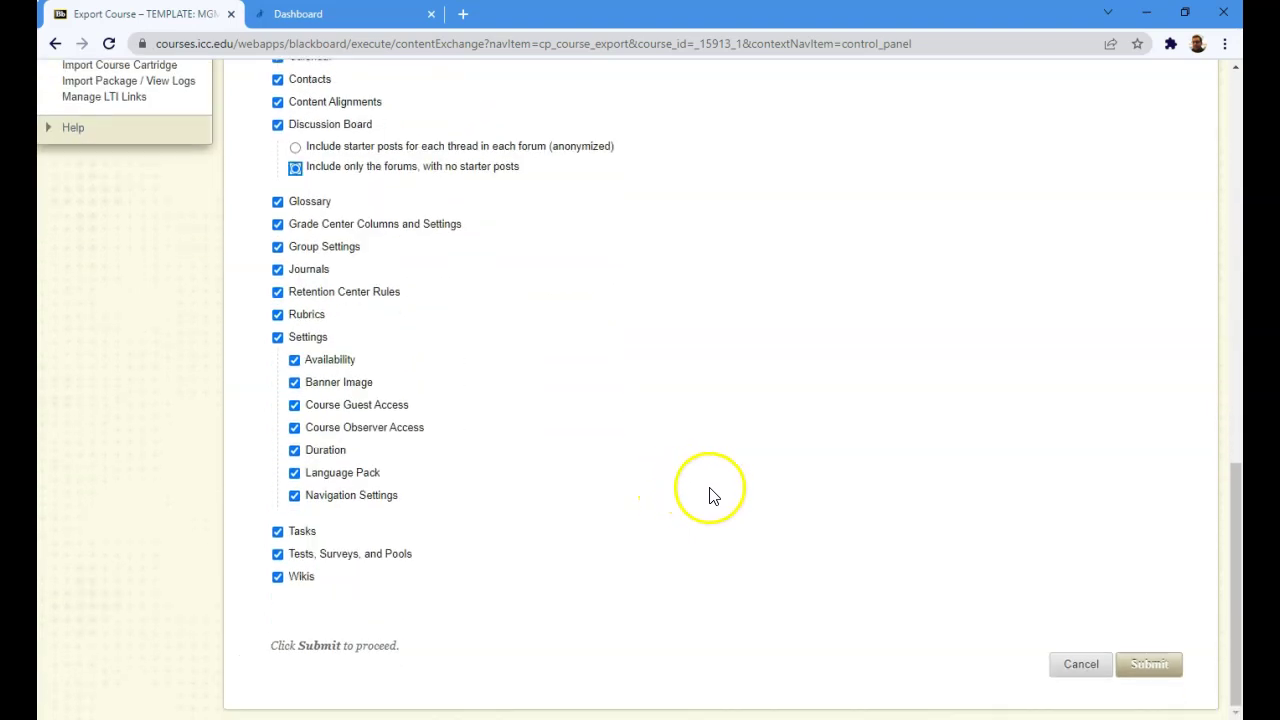
click(1150, 666)
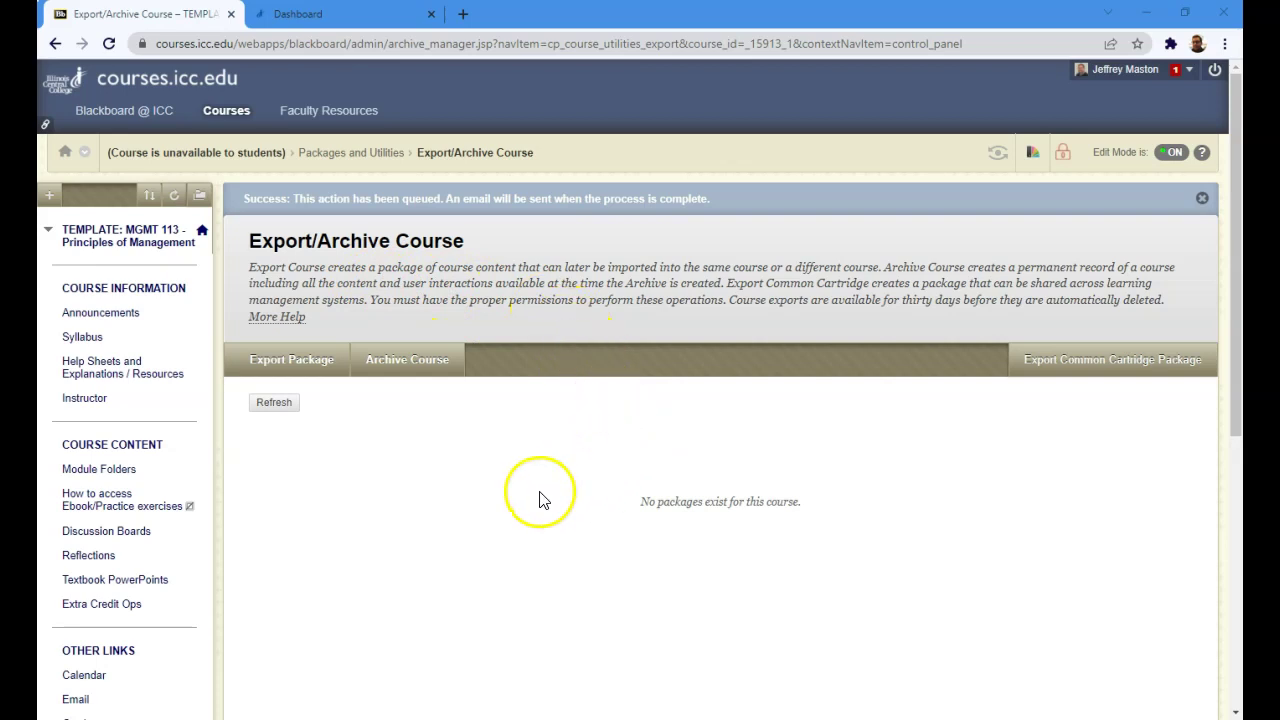
Step: Refresh the list of export packages for the course
scroll(455, 475, down, 1)
scroll(455, 475, down, 5)
click(278, 408)
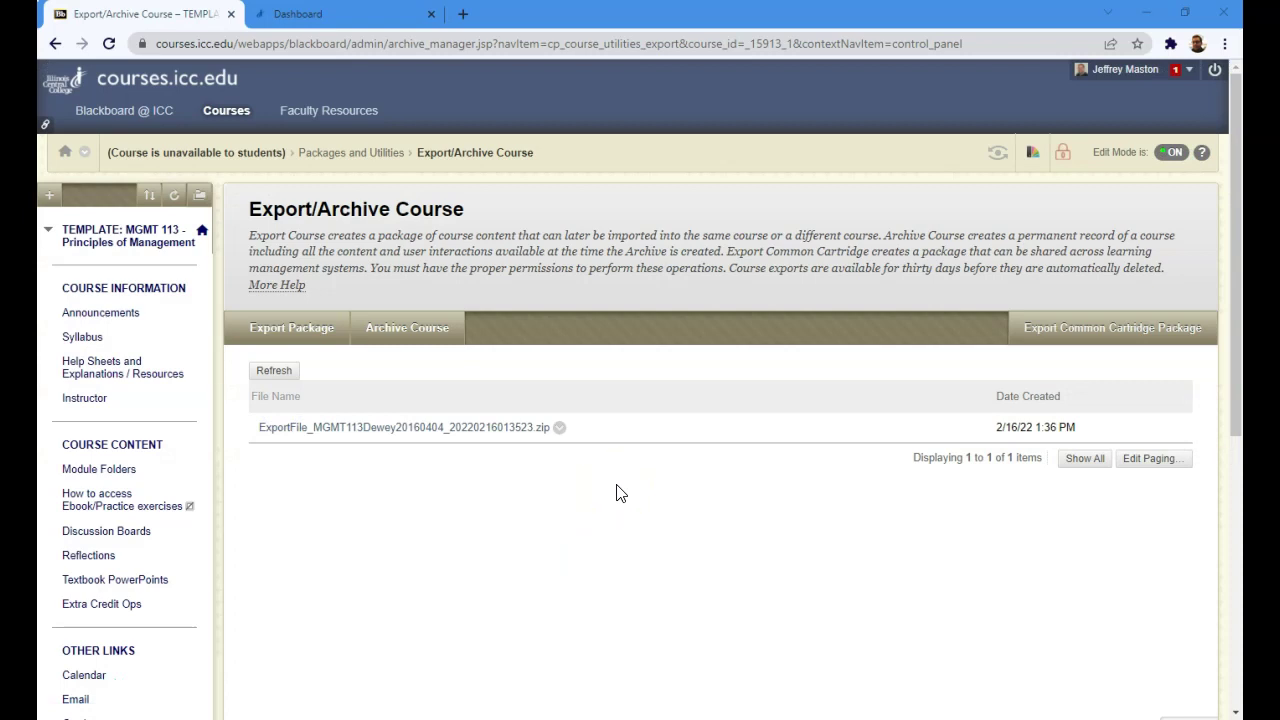
Step: Save the exported MGMT 113 zip package to the Desktop and dismiss the finished download notice
right_click(414, 432)
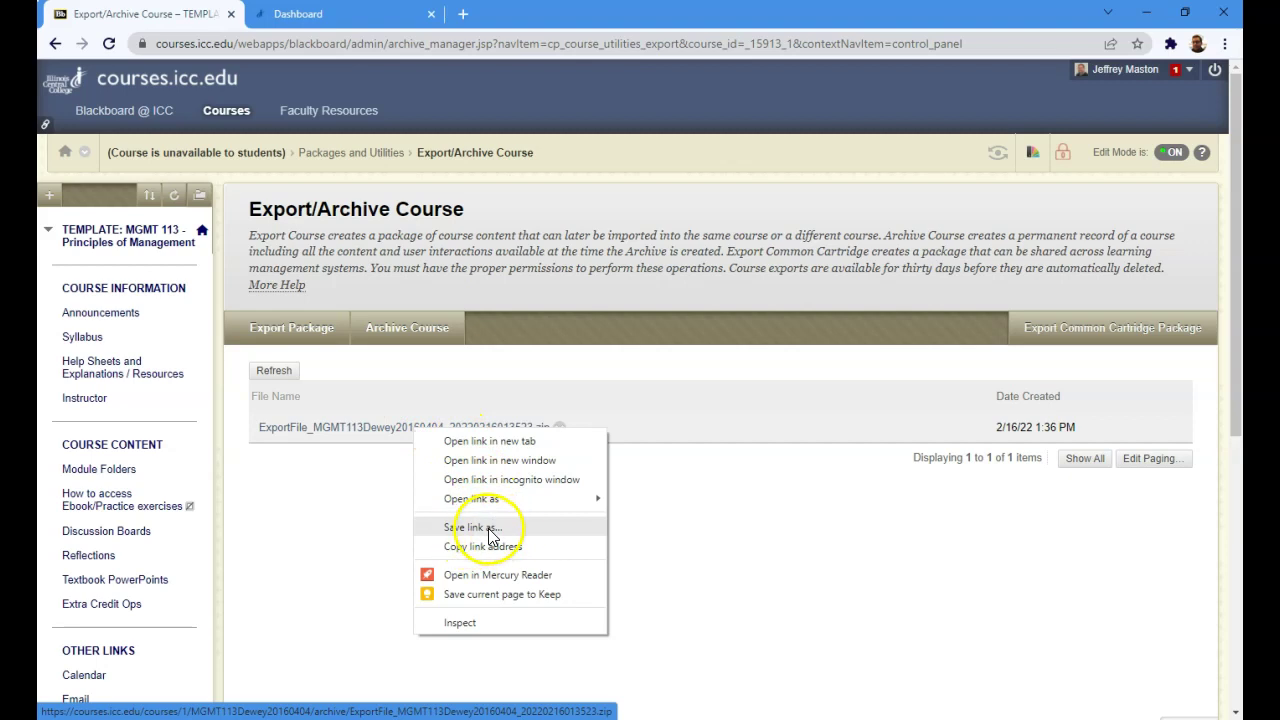
click(472, 527)
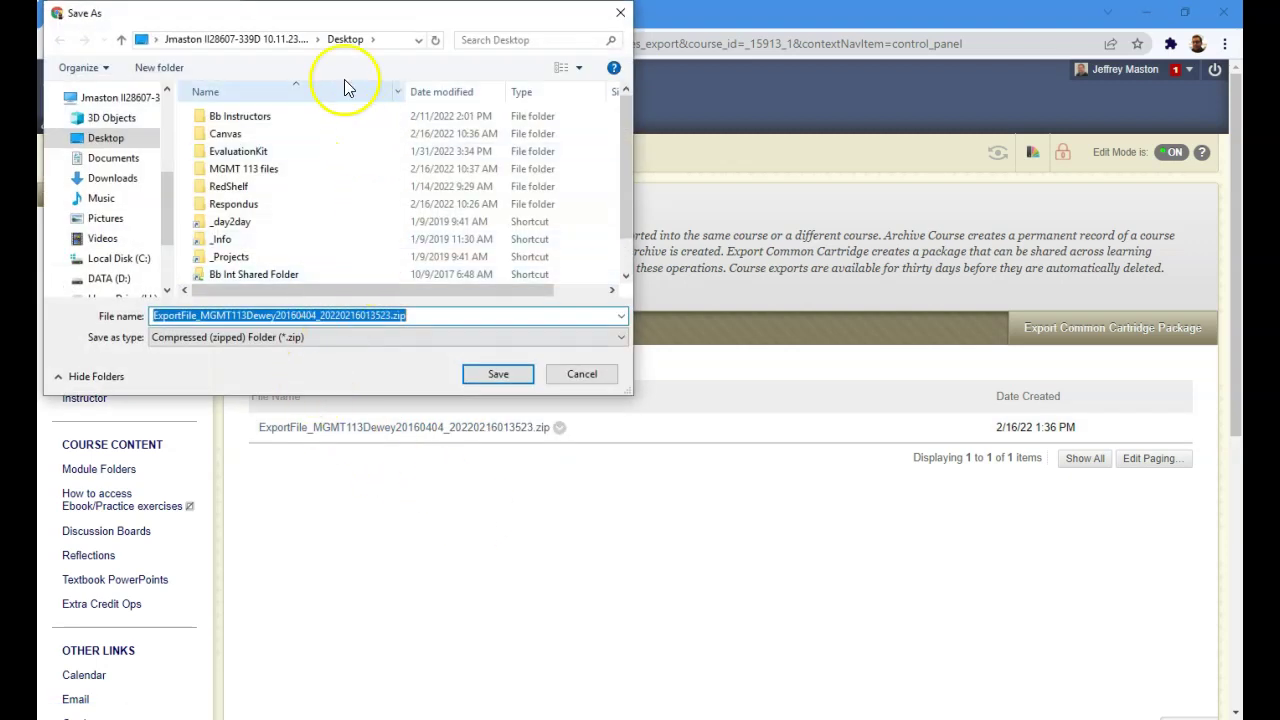
click(172, 240)
drag(172, 240, 171, 134)
click(118, 130)
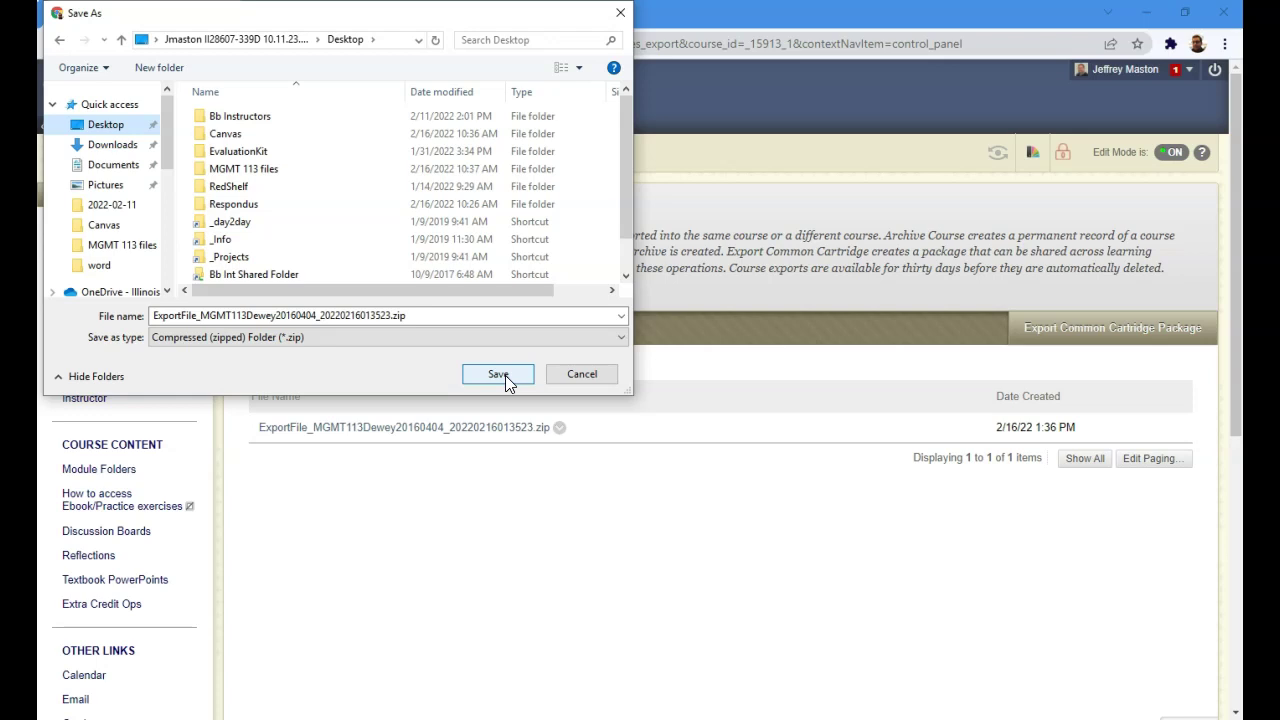
click(498, 374)
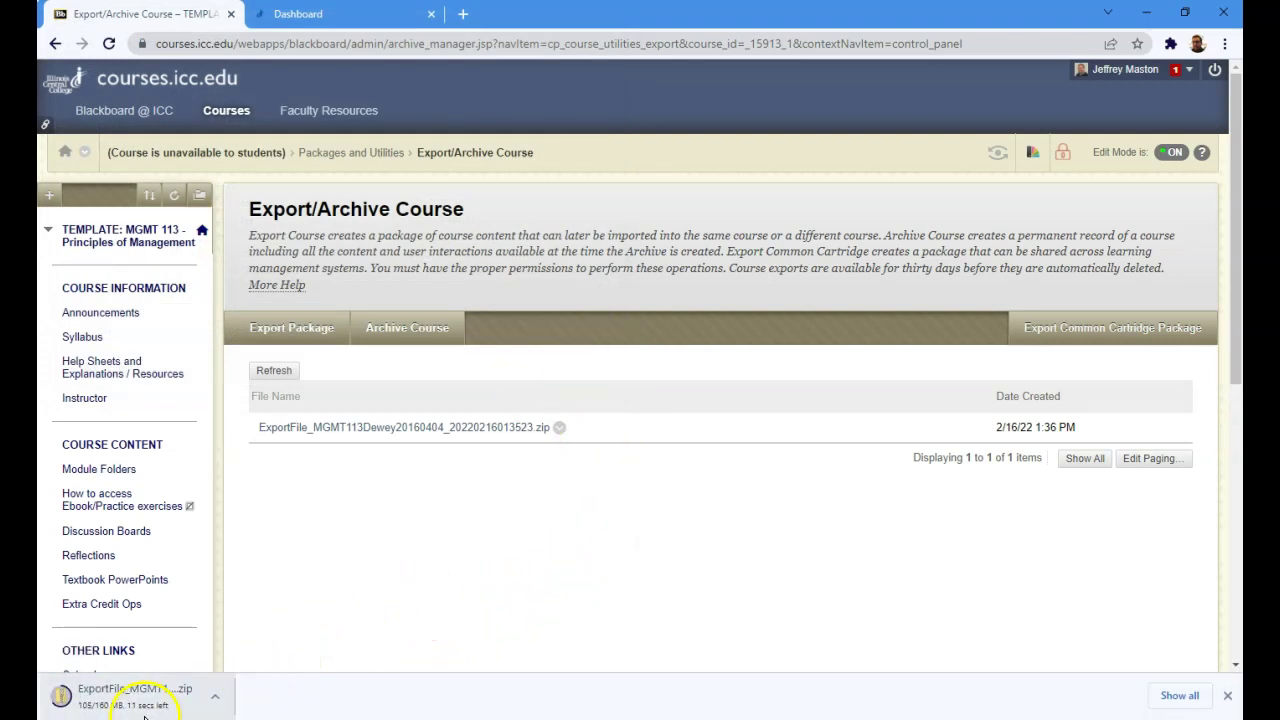
click(392, 561)
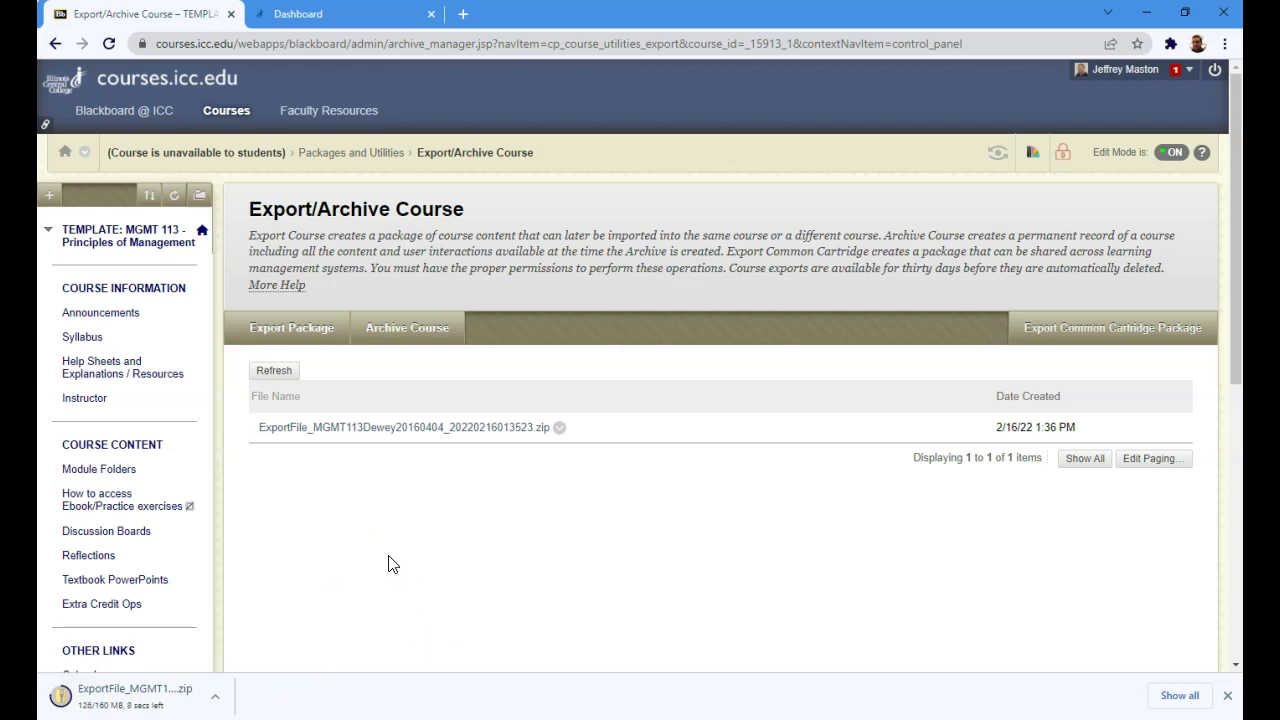
click(407, 571)
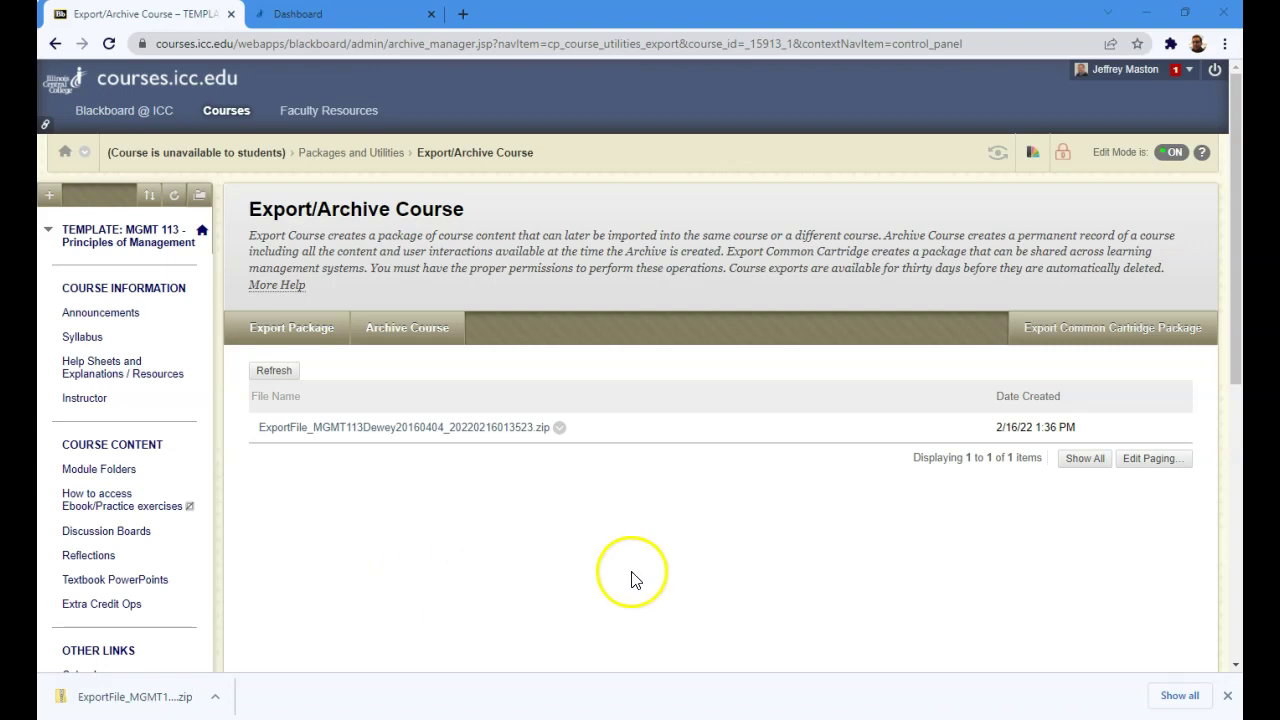
click(1226, 697)
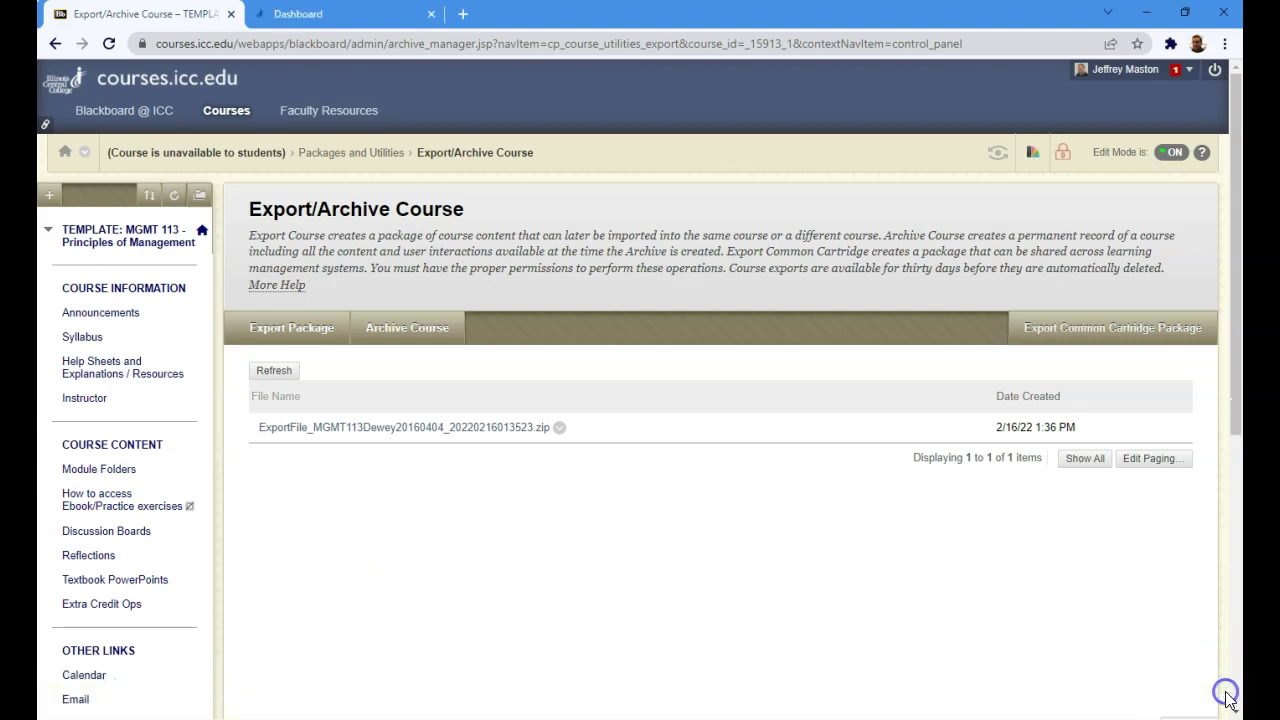
Step: Switch to the Canvas dashboard and open the unpublished MGMT 113 - Prep Site course
click(338, 17)
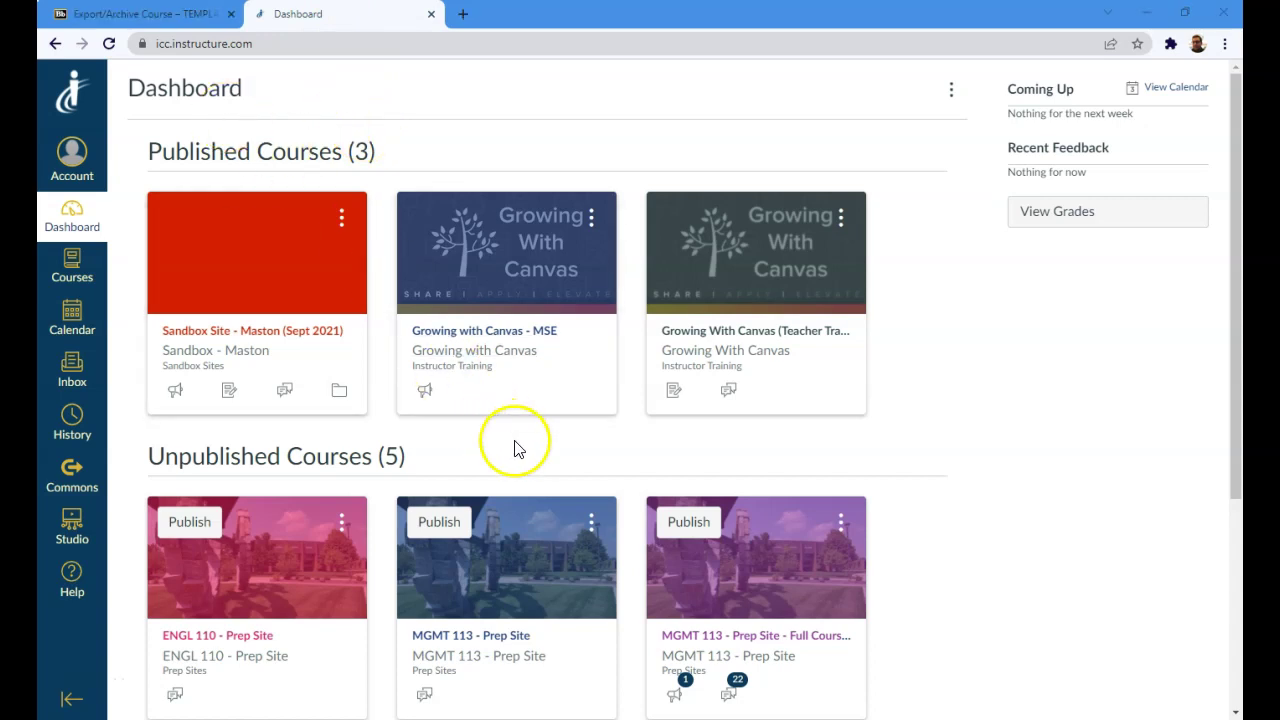
scroll(588, 510, down, 2)
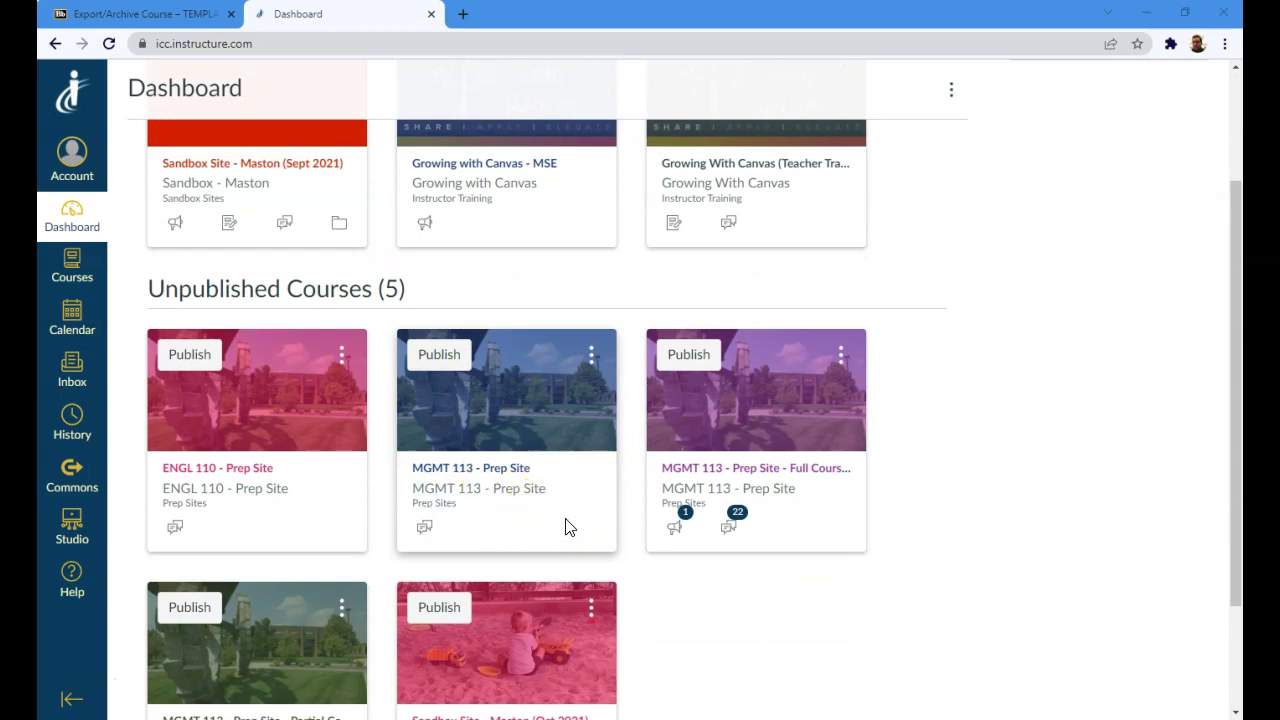
click(512, 469)
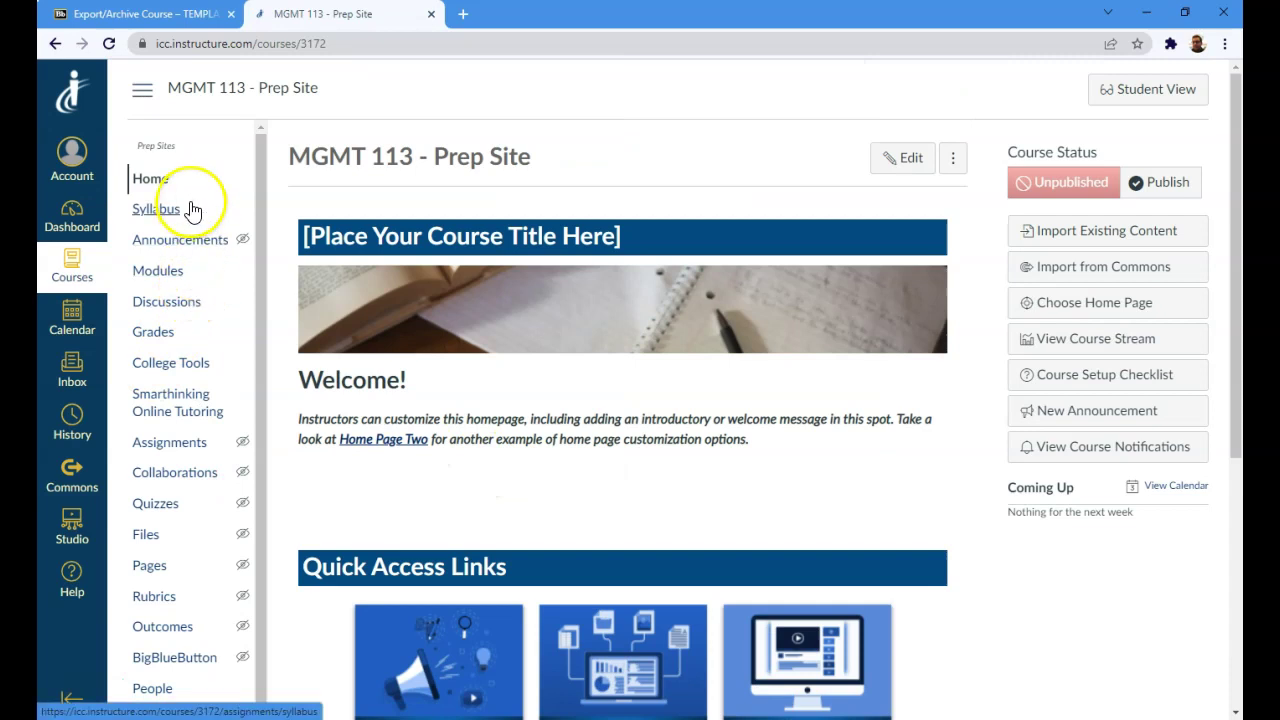
Step: Open the course content import from the course settings and set the content type to Blackboard 6/7/8/9 export .zip file
scroll(200, 222, down, 1)
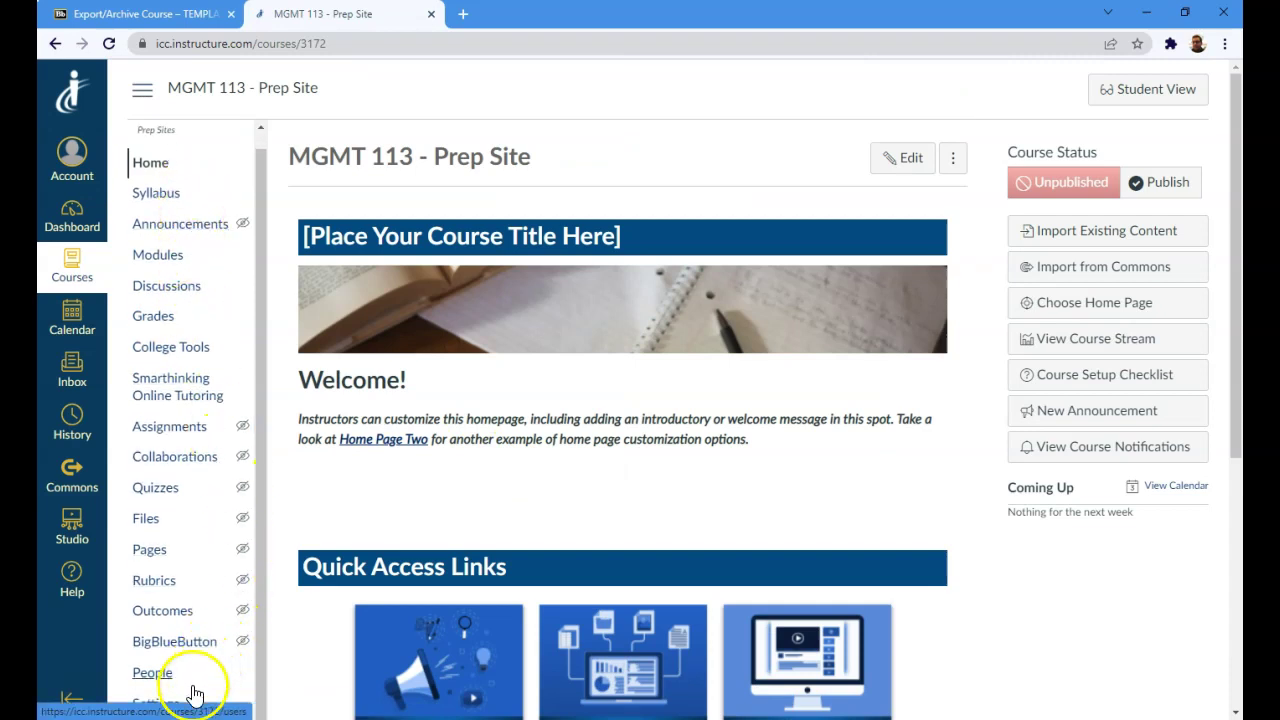
click(157, 706)
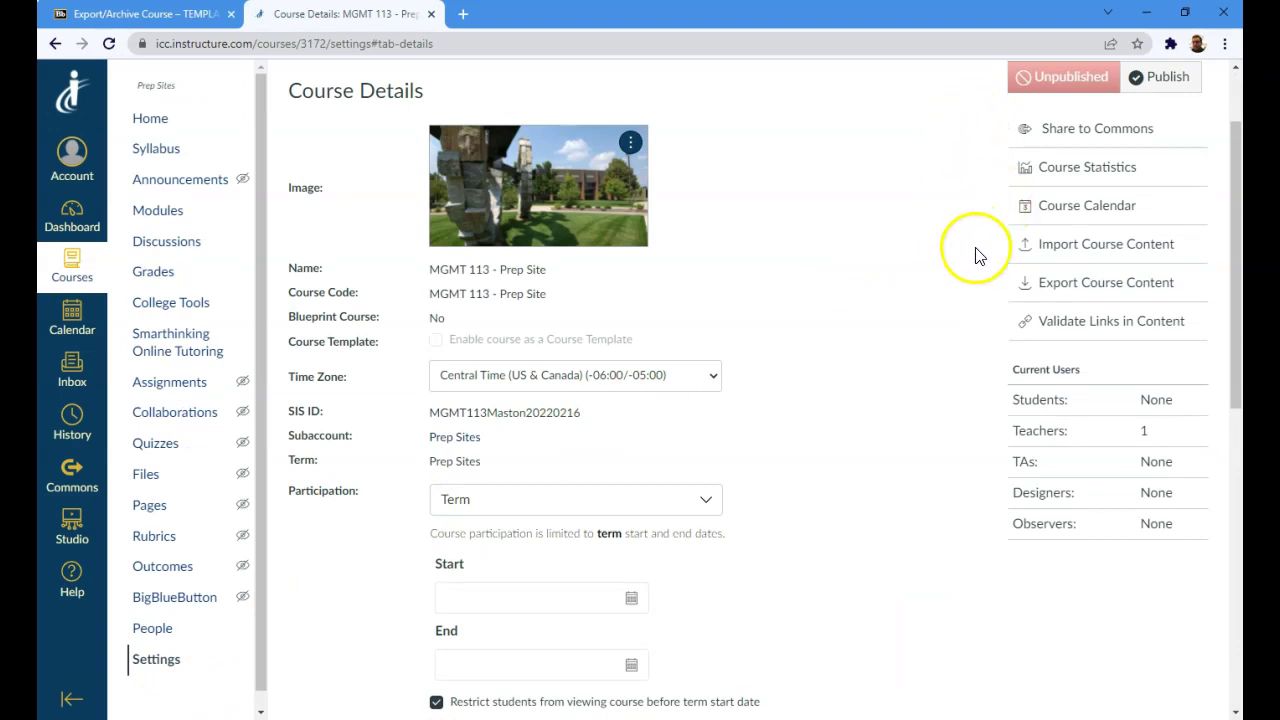
click(1147, 250)
click(551, 201)
click(380, 257)
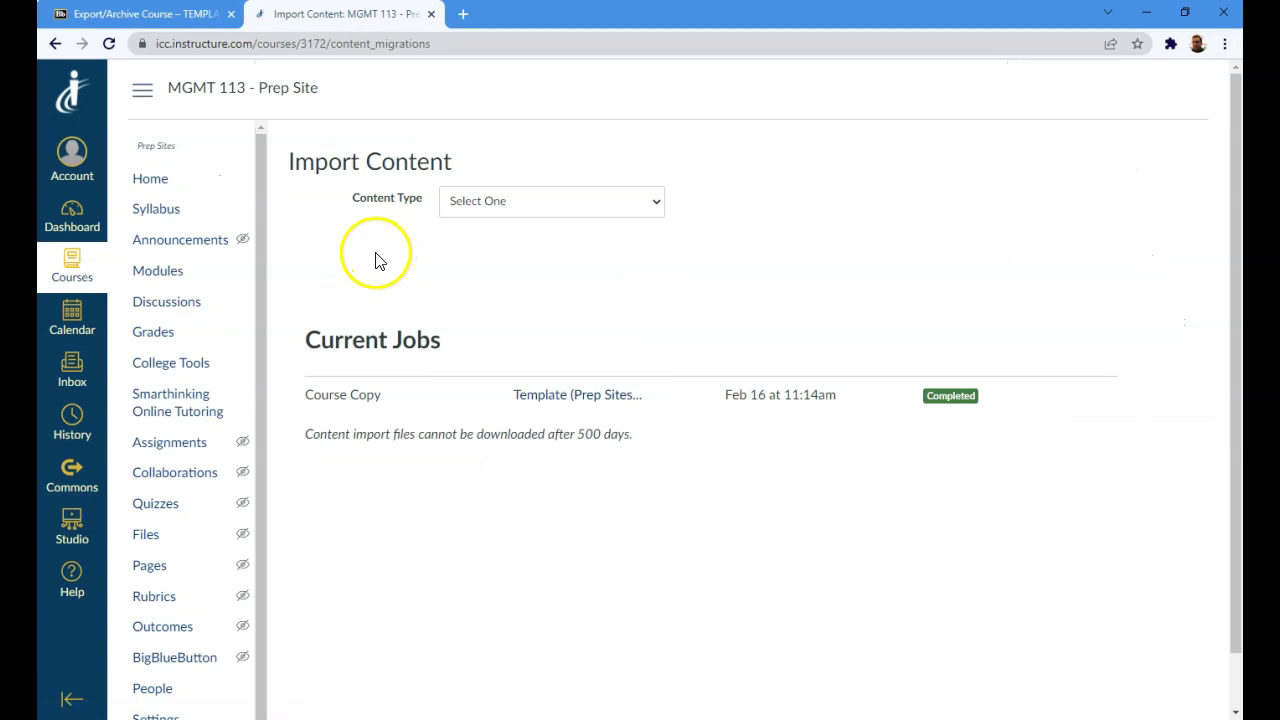
click(660, 201)
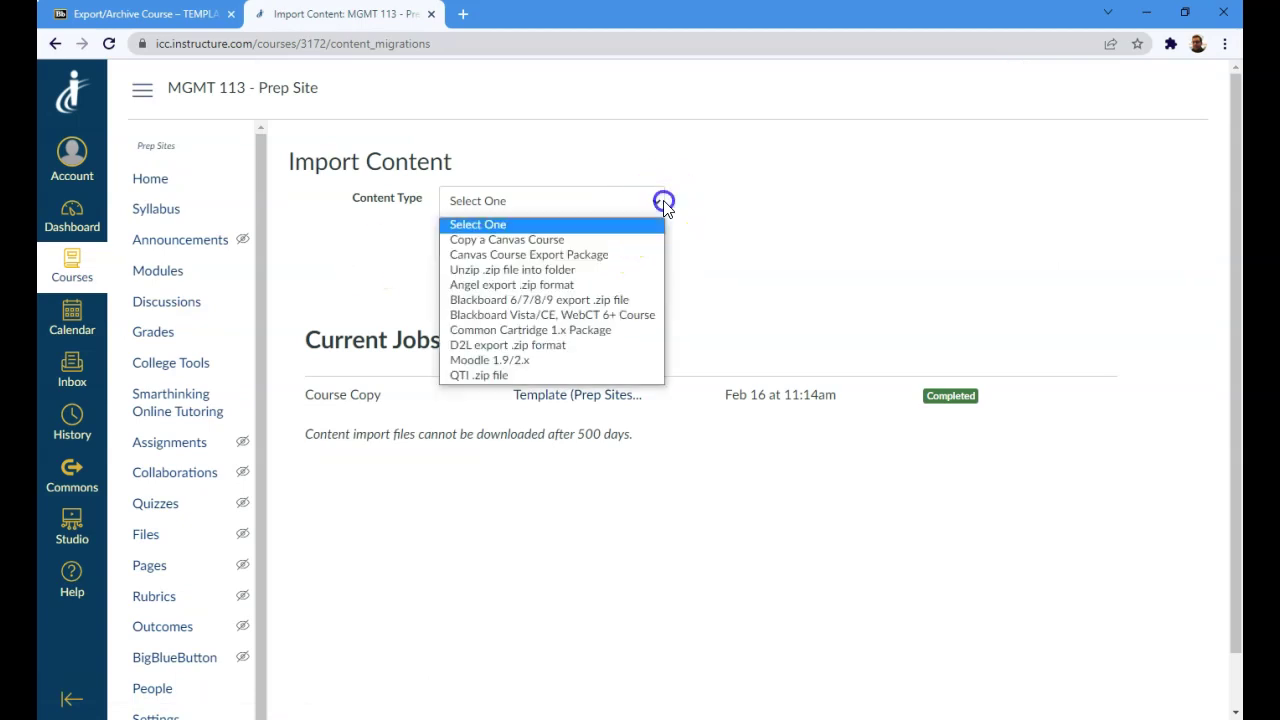
click(658, 299)
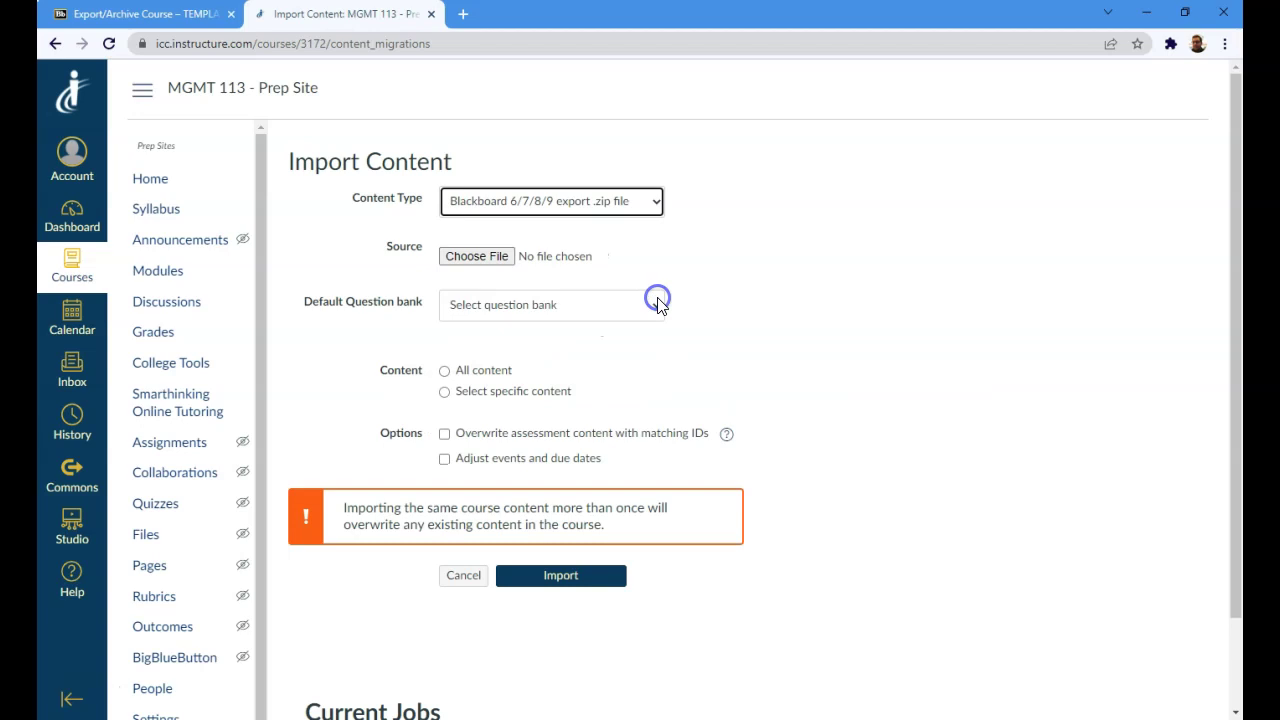
click(742, 292)
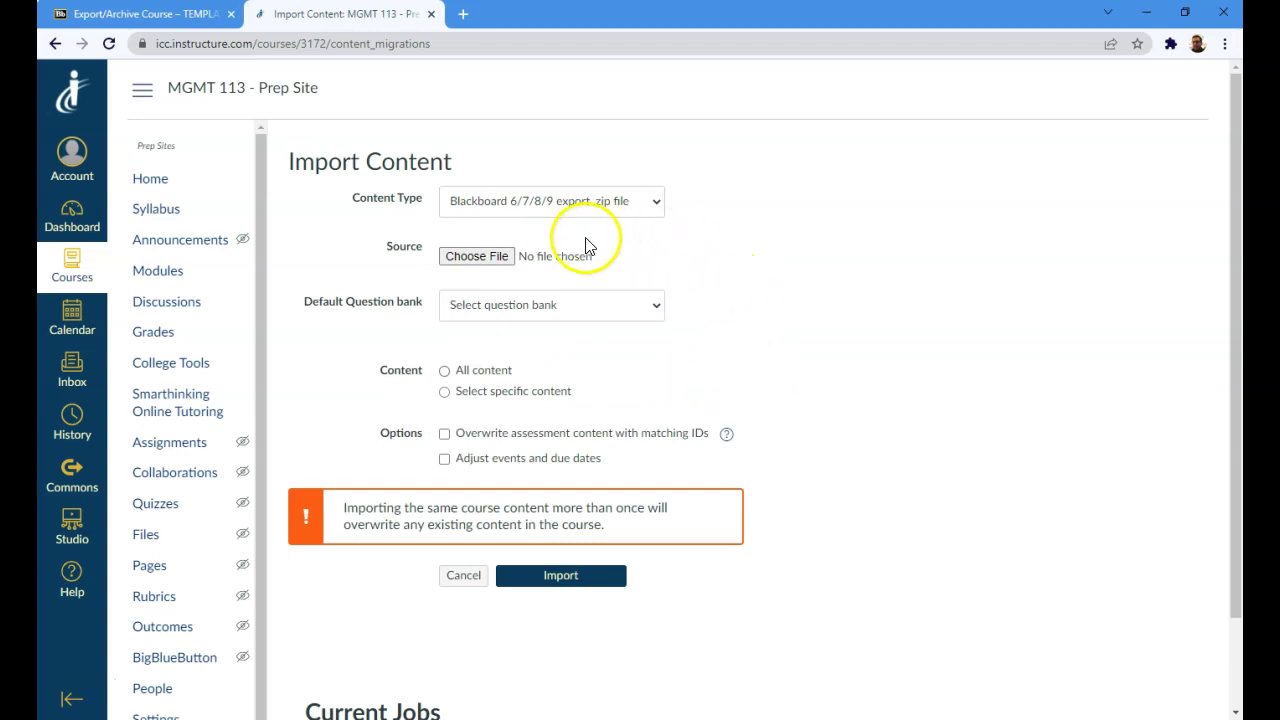
Step: Choose the exported MGMT 113 zip package on the Desktop as the source file for the import
click(510, 257)
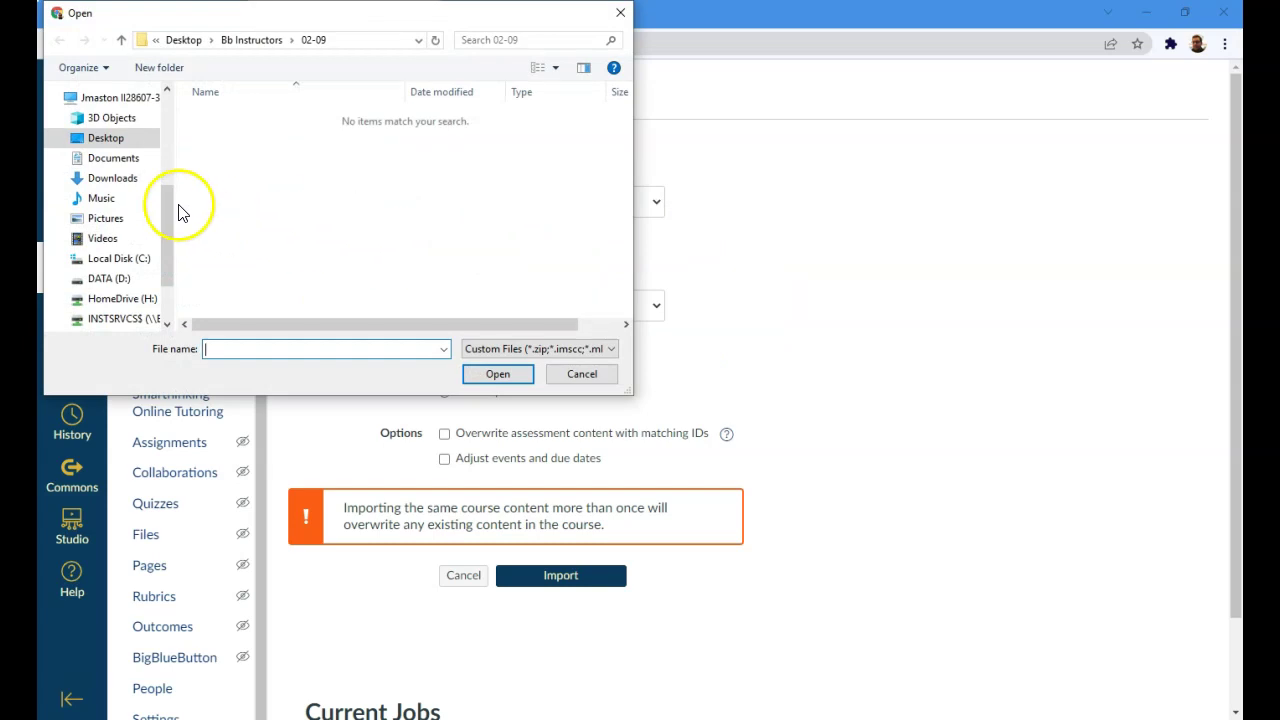
click(126, 137)
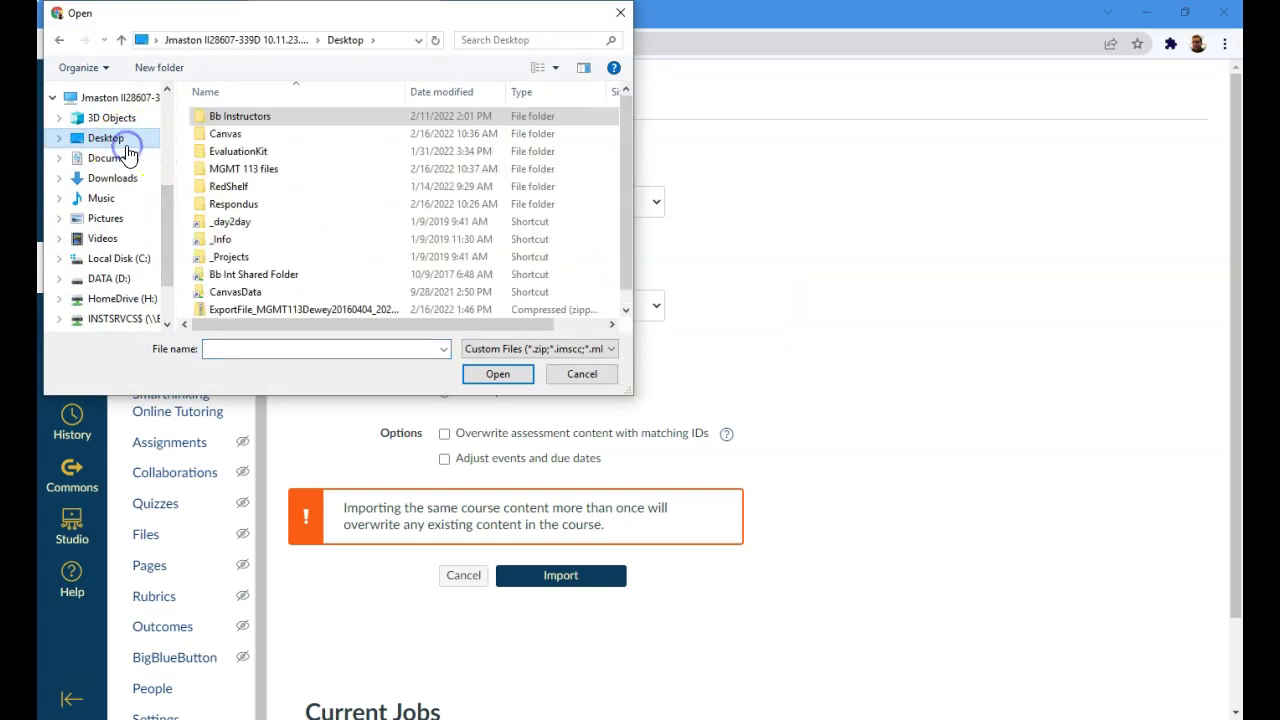
scroll(624, 183, down, 1)
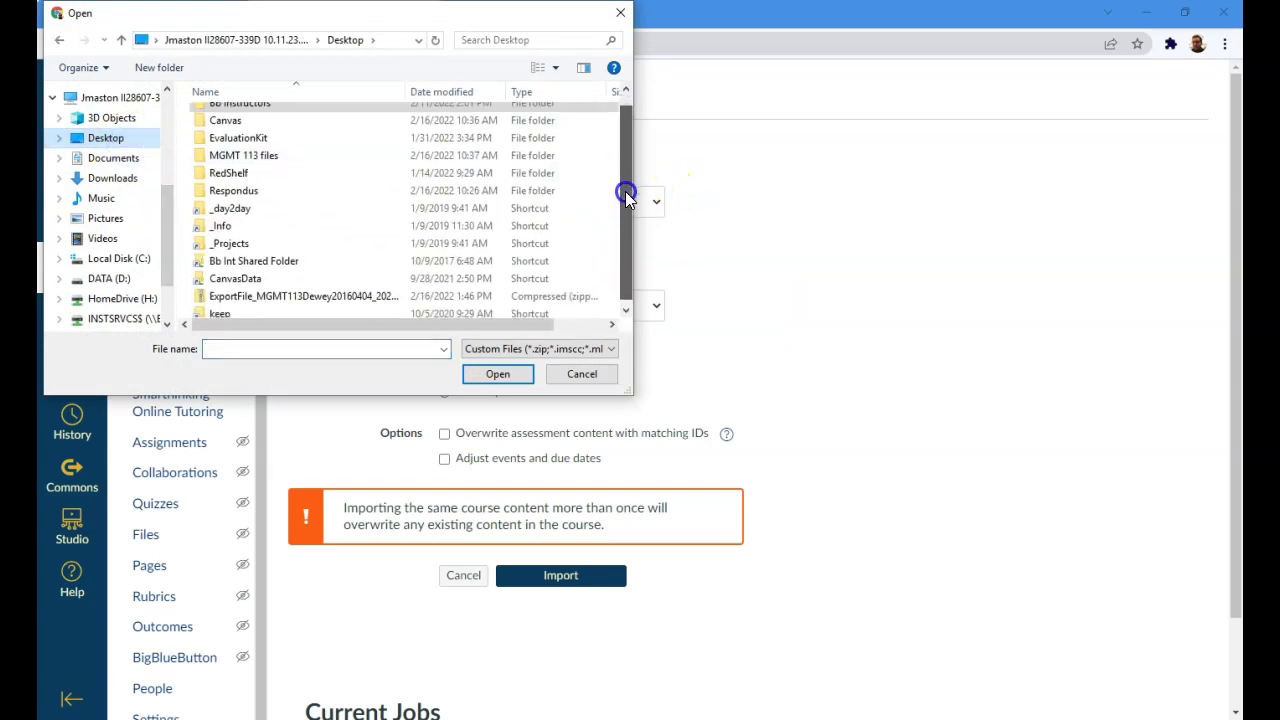
click(248, 292)
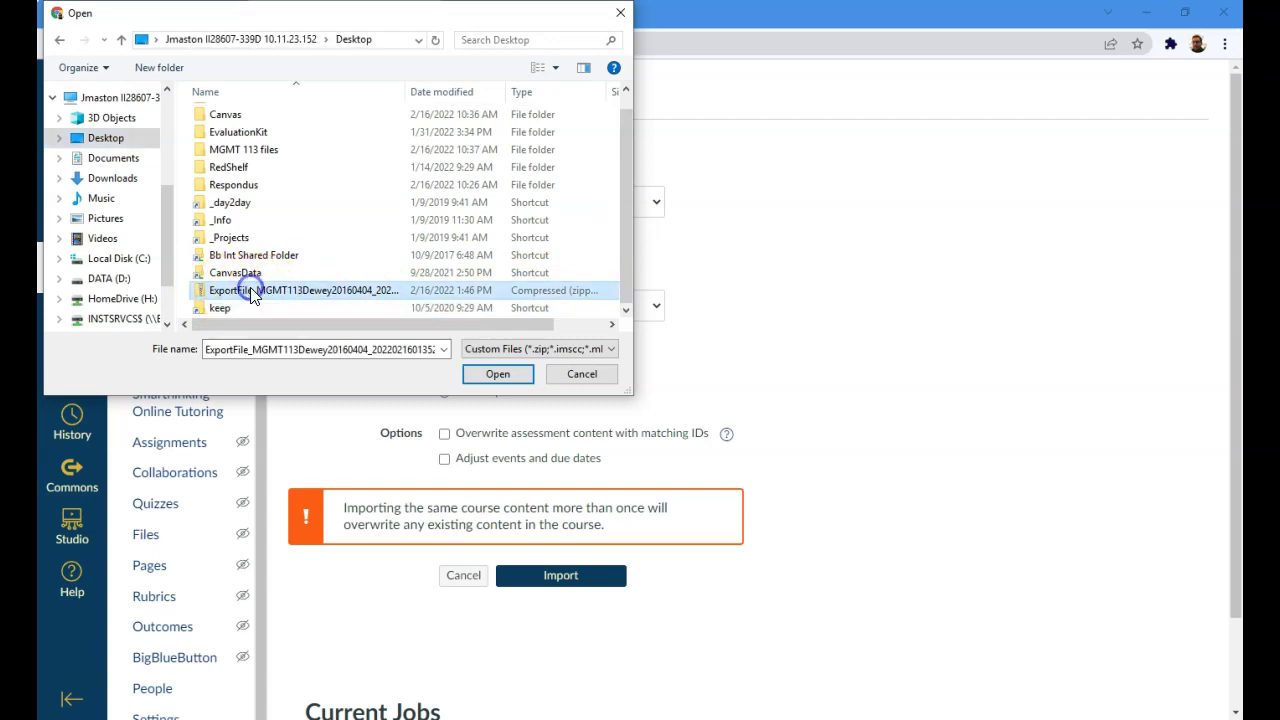
click(501, 374)
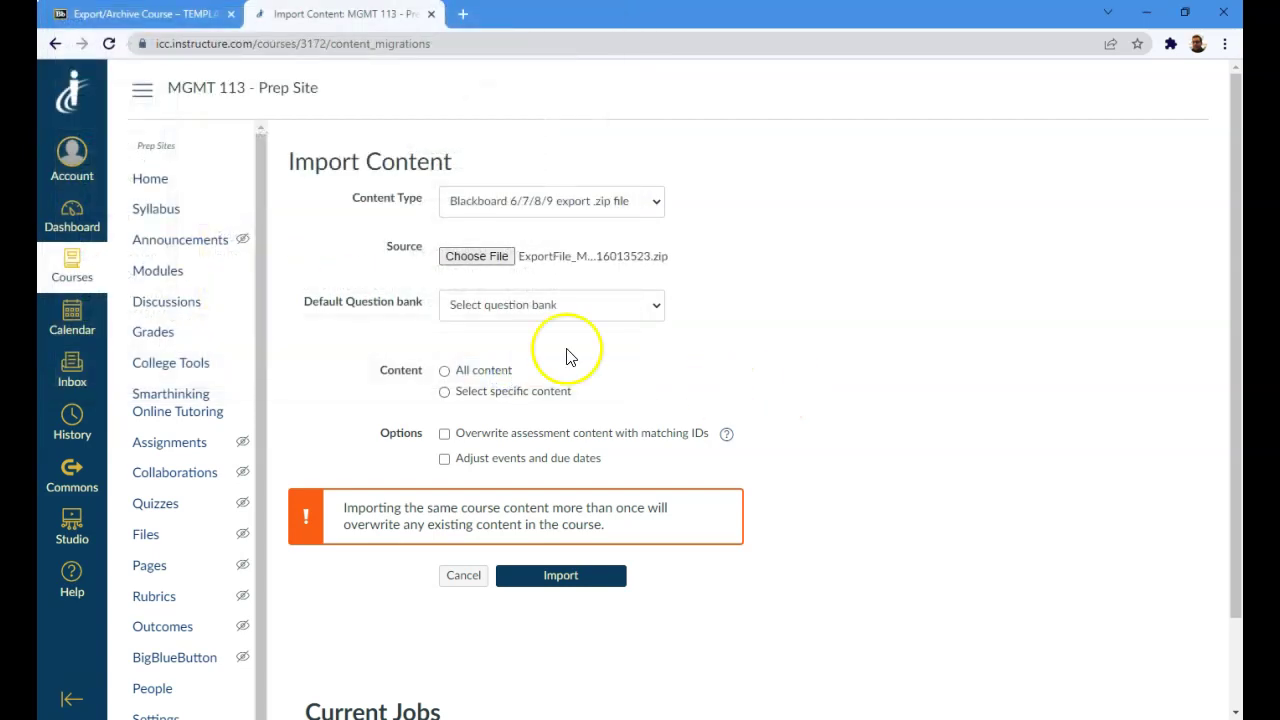
Step: Create a new default question bank named MGMT 113 Tests for the imported content
click(655, 310)
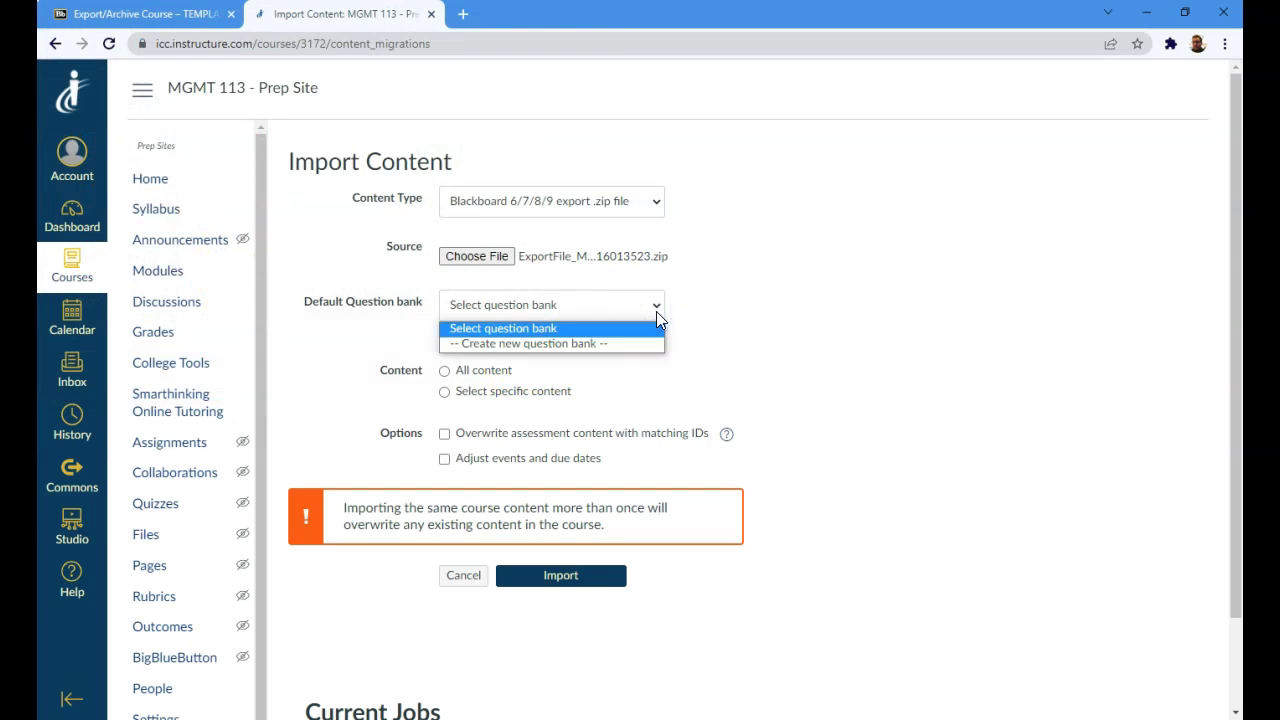
click(585, 343)
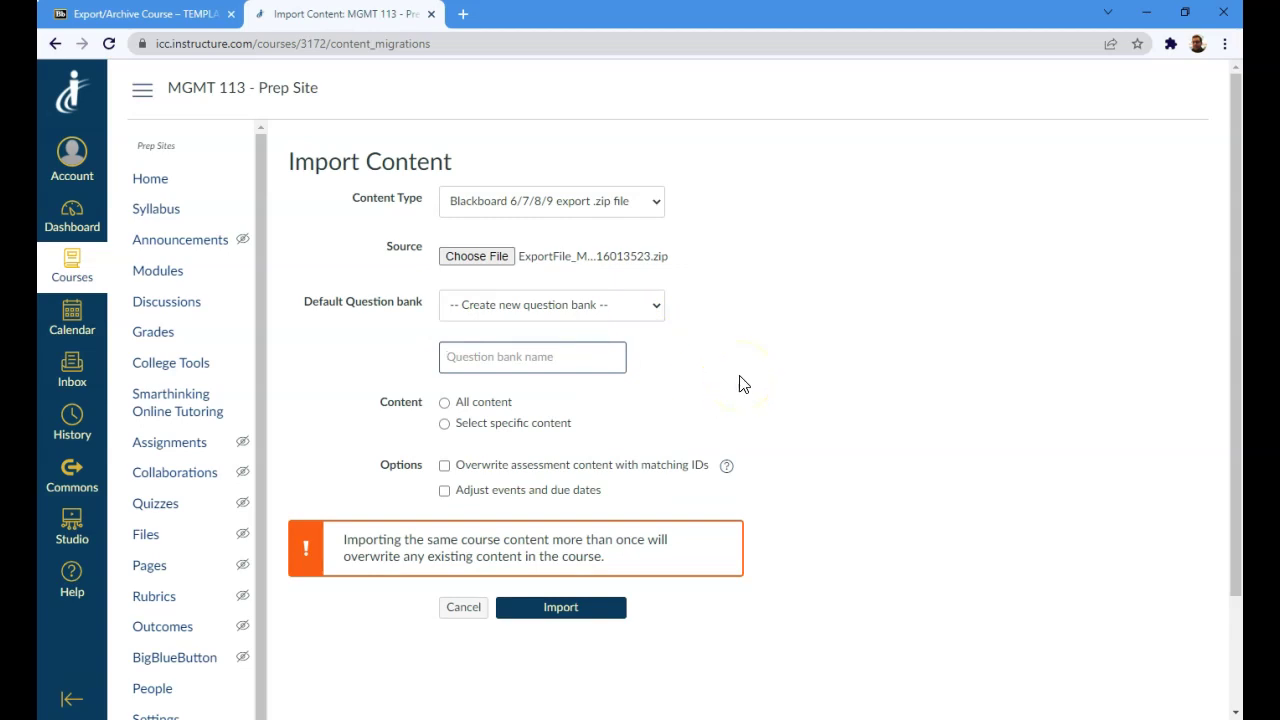
click(484, 353)
text(MGMT 113 Tests)
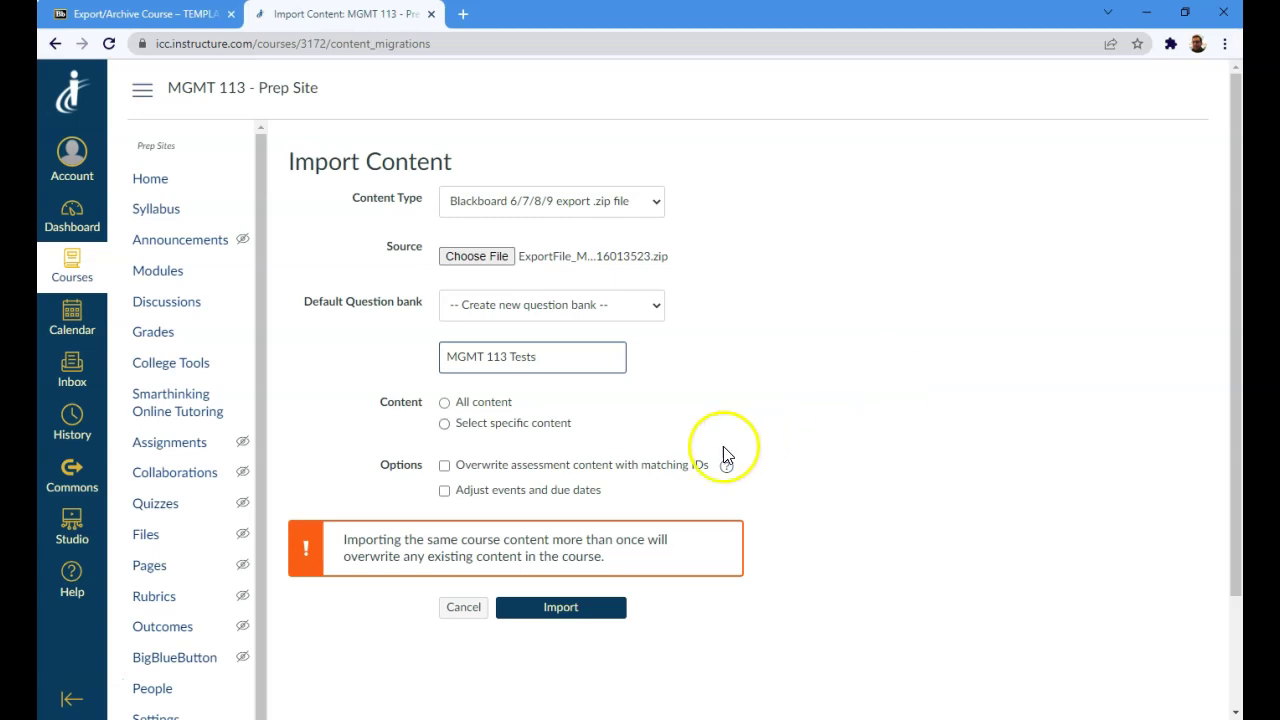
Step: Run the import with all content included and events and due dates adjusted by removing dates
click(445, 404)
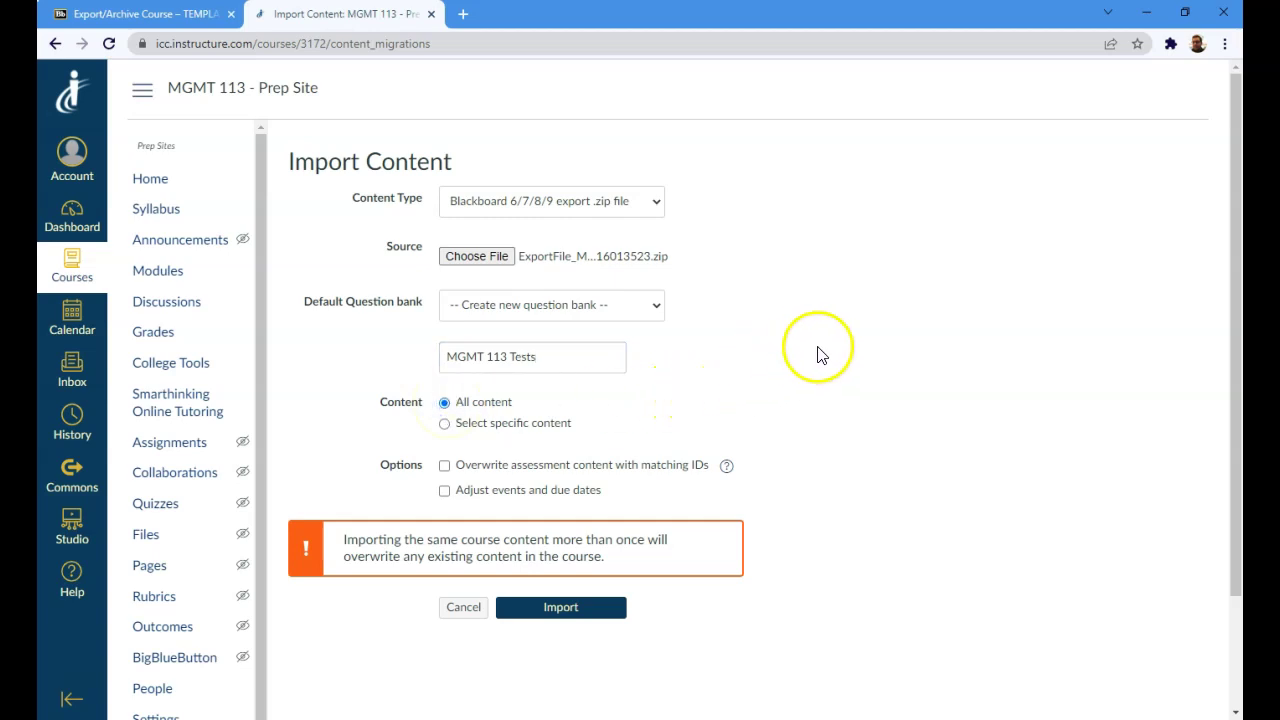
scroll(823, 355, down, 1)
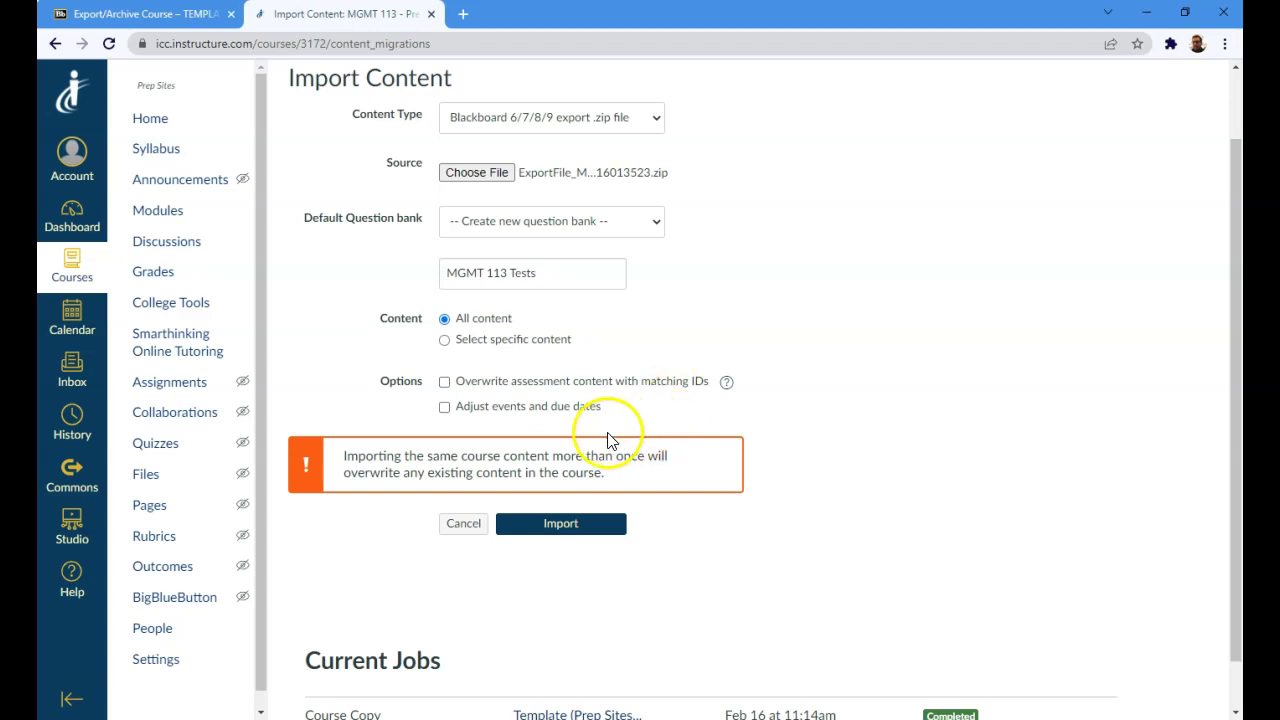
click(444, 408)
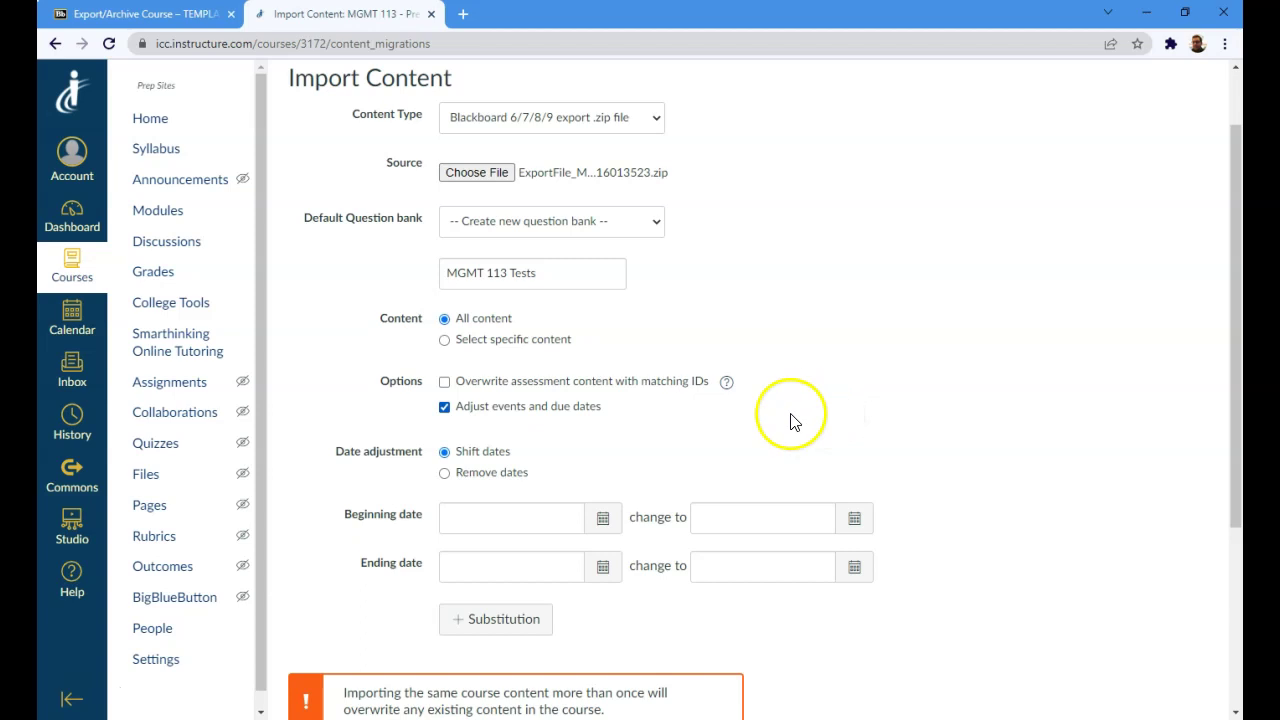
click(446, 473)
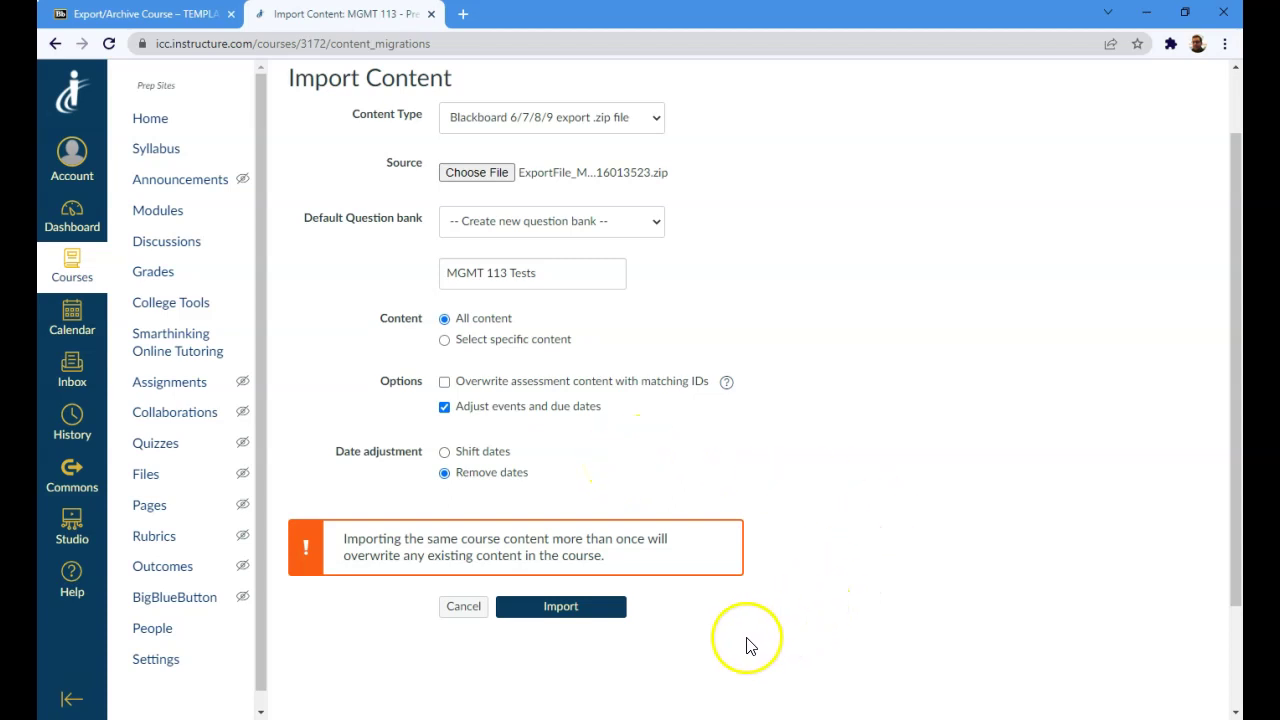
click(574, 614)
click(590, 613)
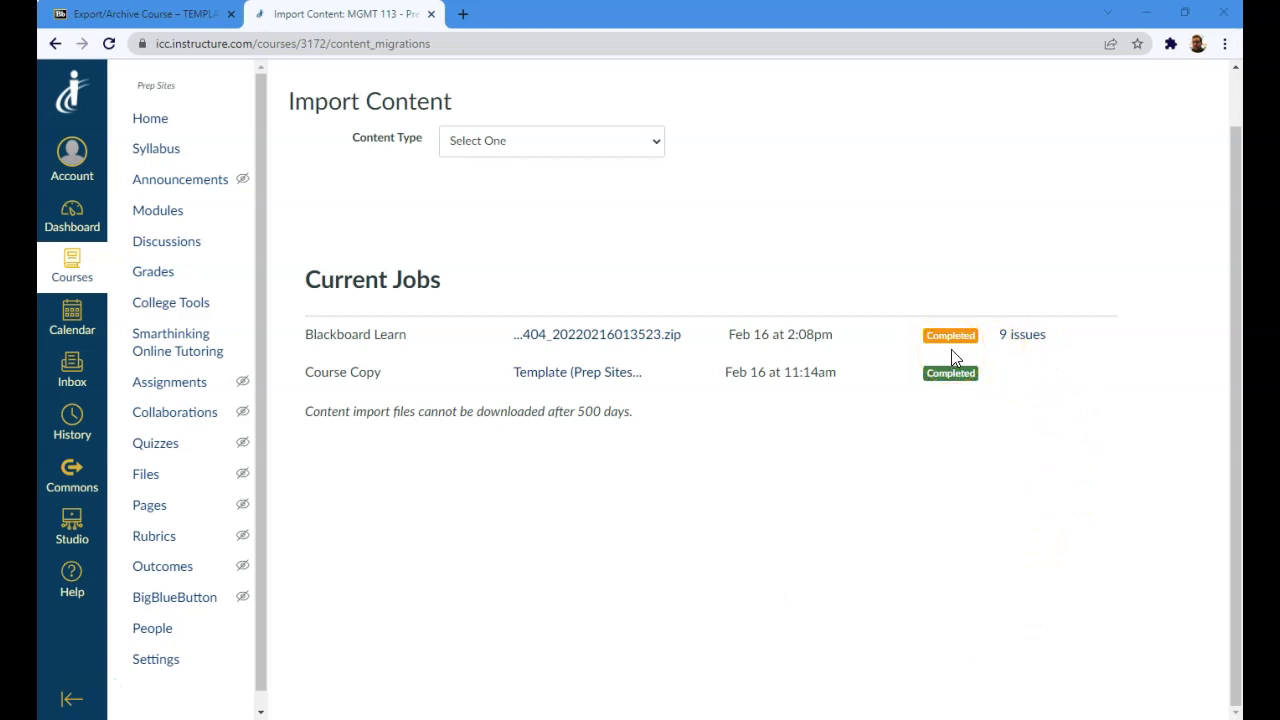
Step: Show the issues of the Blackboard Learn import job and look through the imported content in the course modules
click(1029, 345)
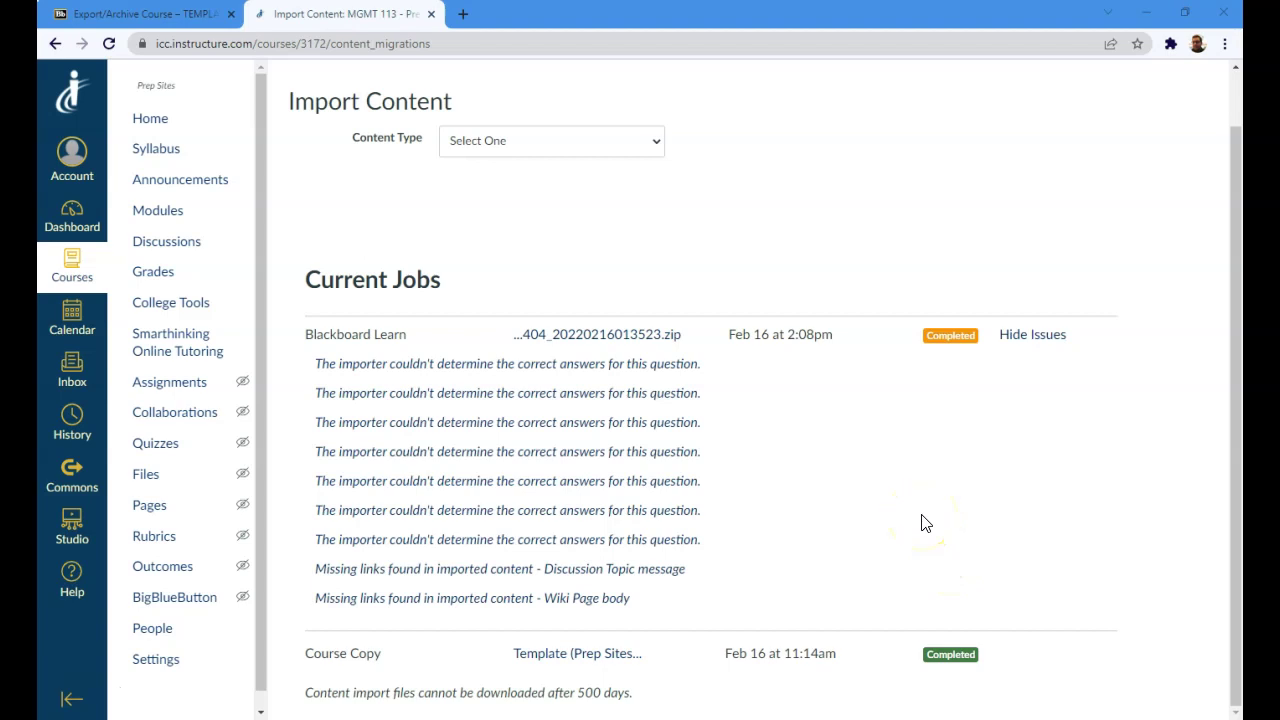
click(165, 212)
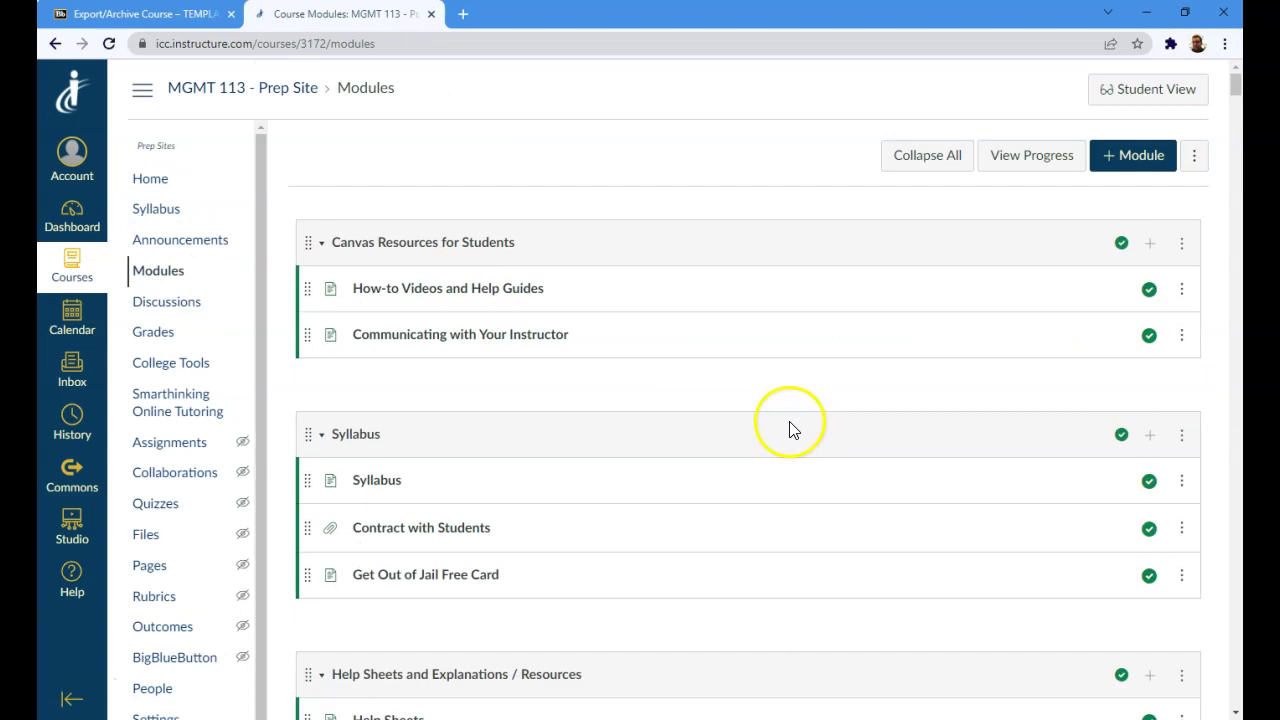
scroll(783, 428, down, 5)
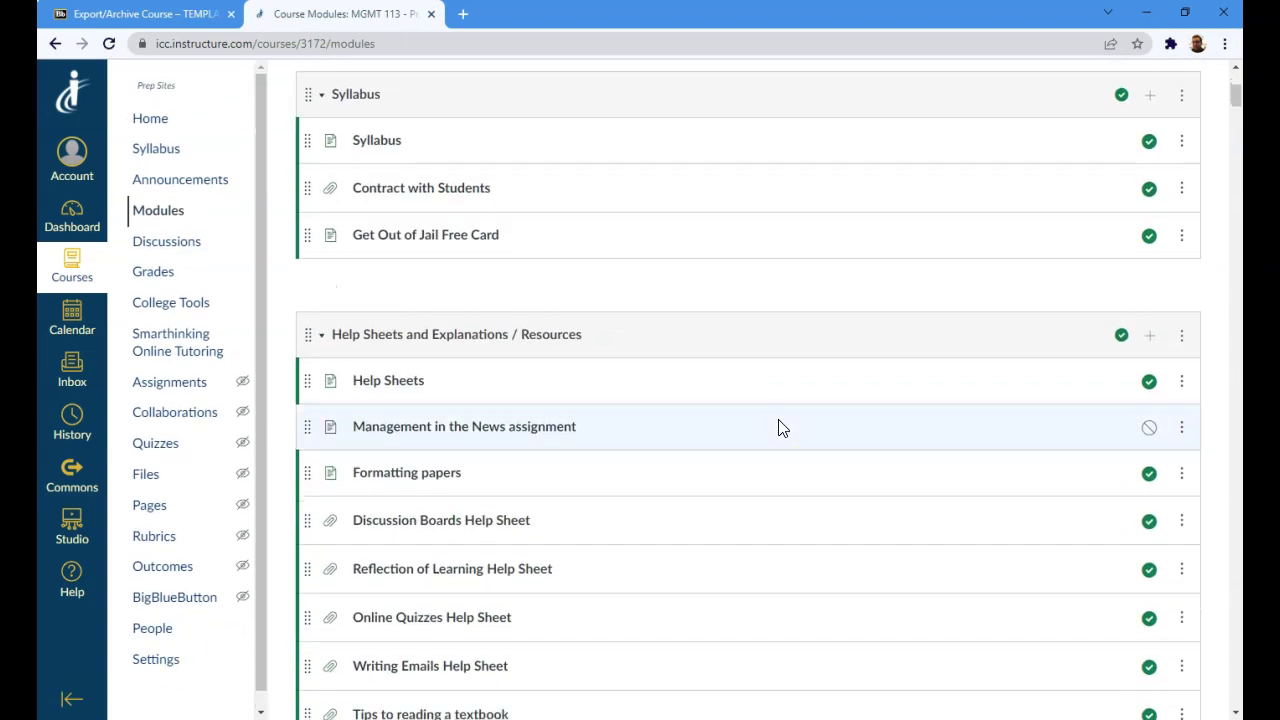